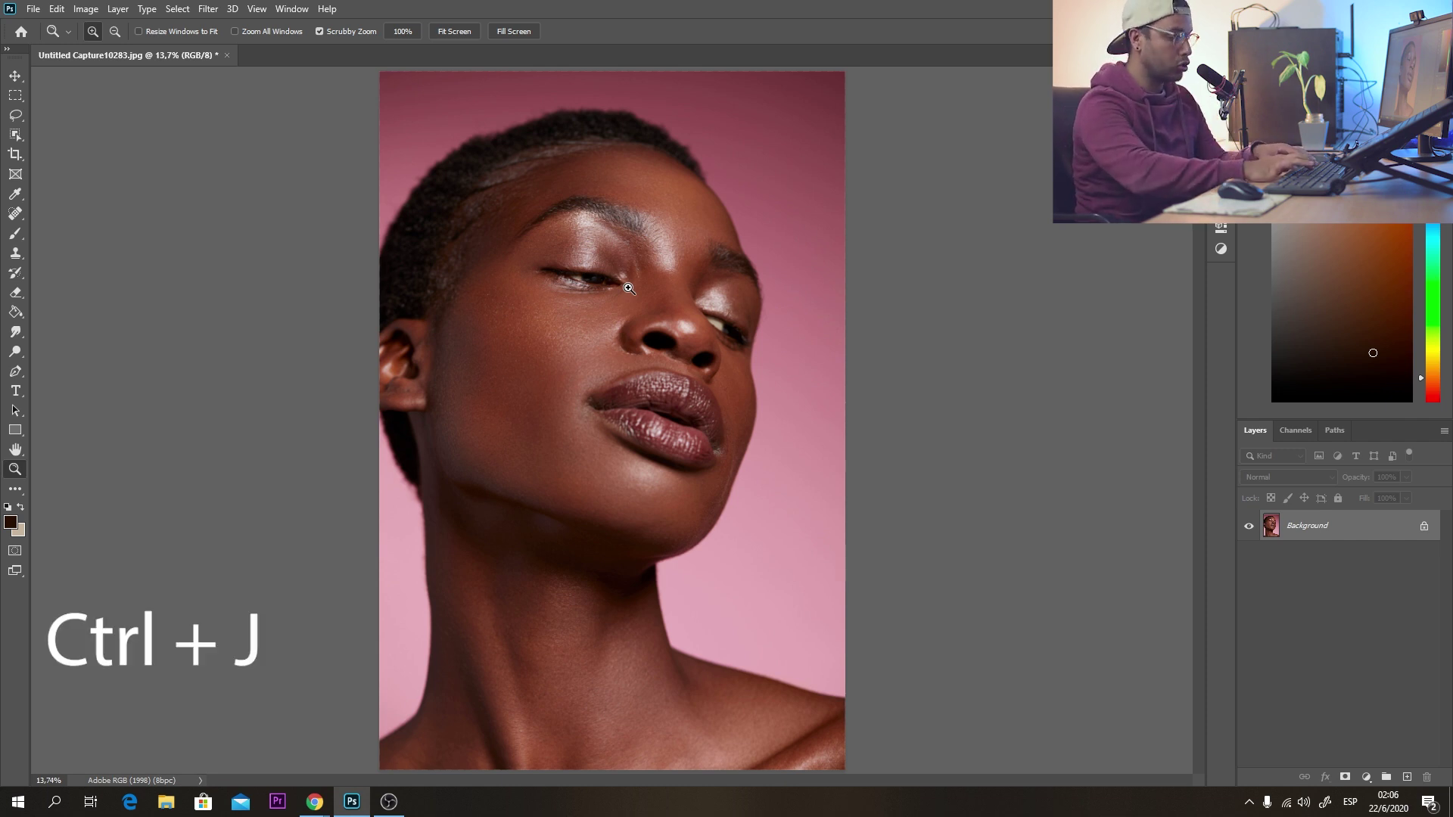
# Step: Duplicate the portrait Background layer with Ctrl+J to create Layer 1
pyautogui.hotkey('ctrl', 'j')
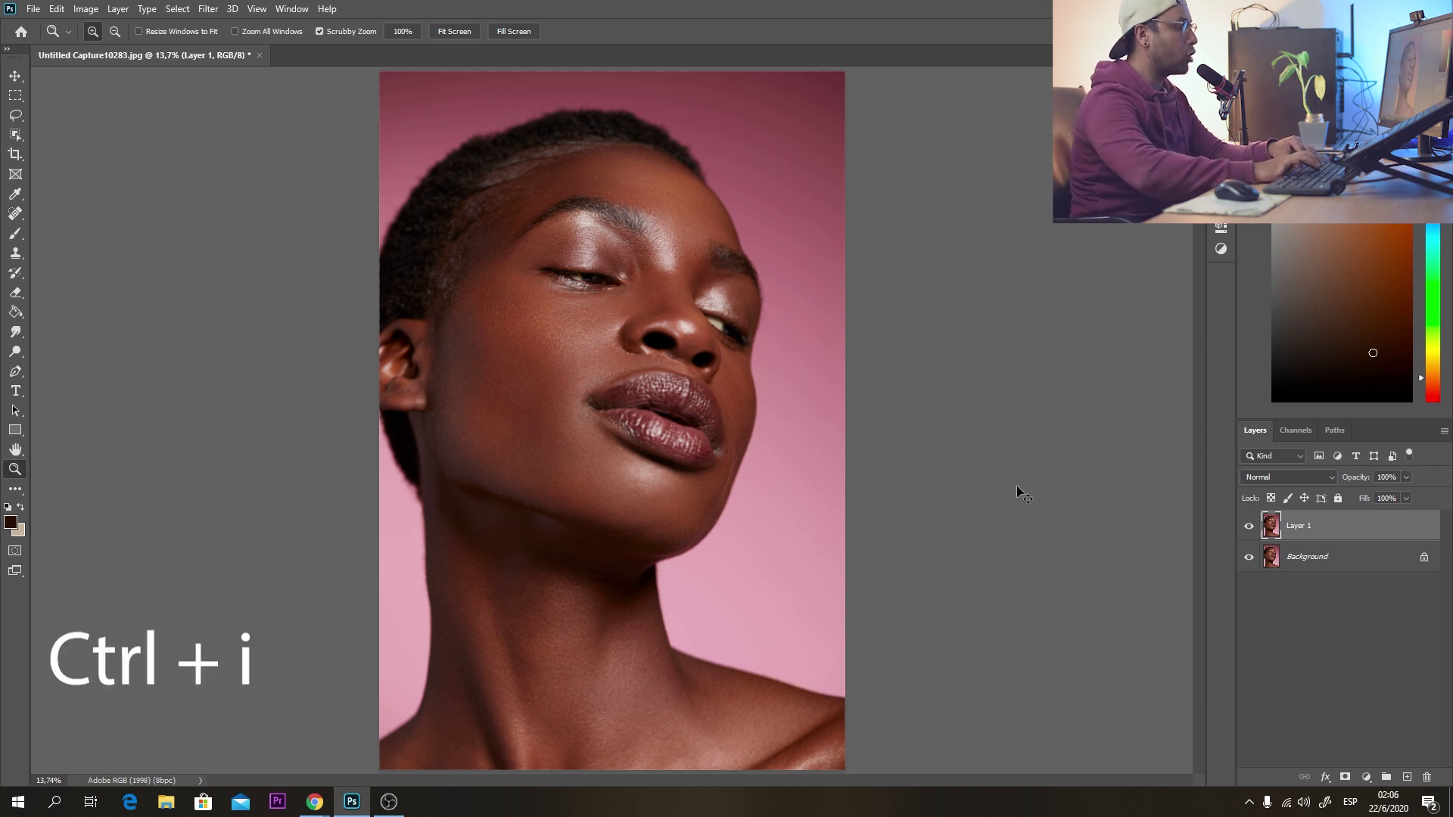
# Step: Invert Layer 1 and set its blend mode to Vivid Light, turning the canvas flat grey
pyautogui.hotkey('ctrl', 'i')
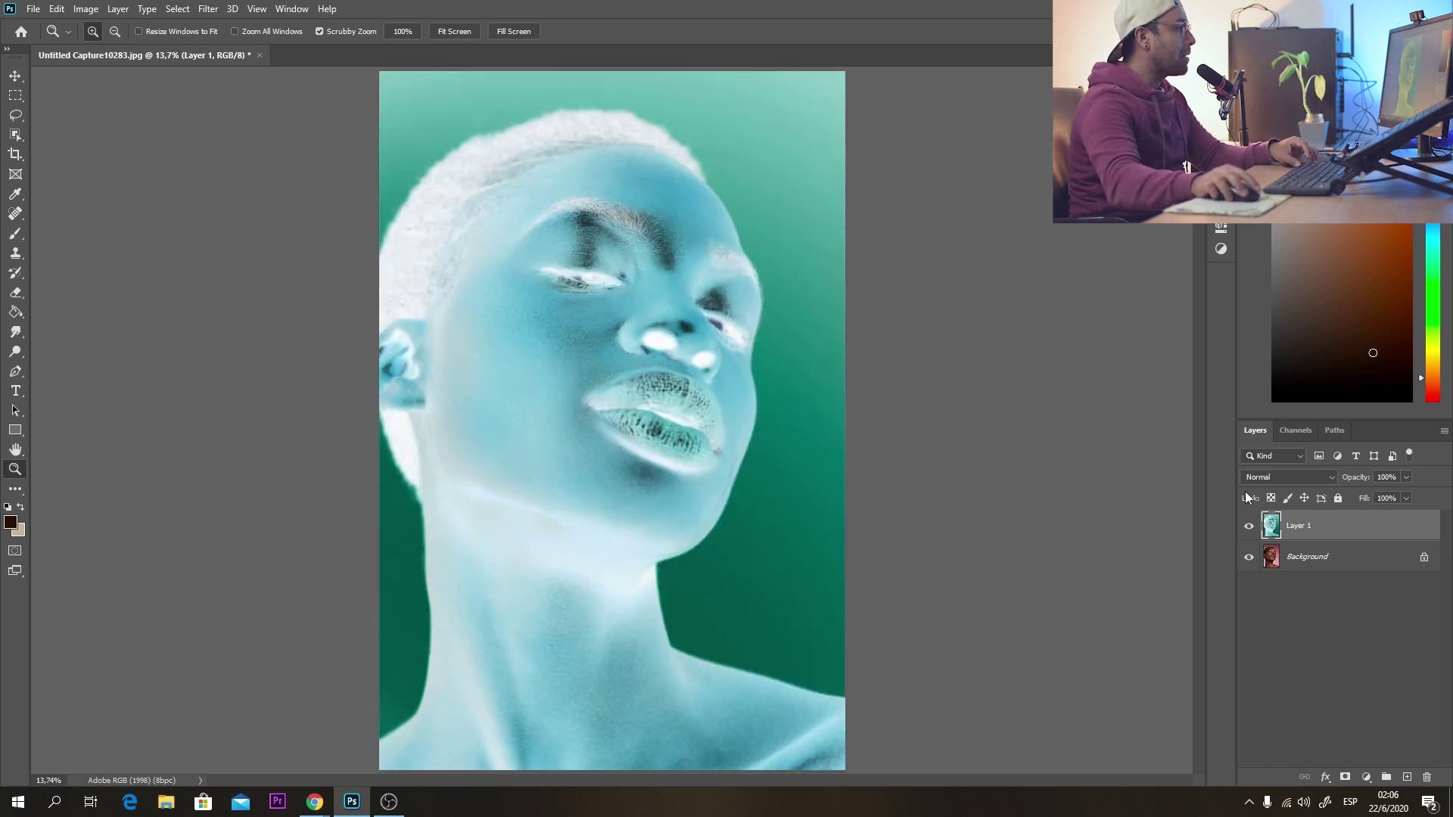
pyautogui.click(1278, 477)
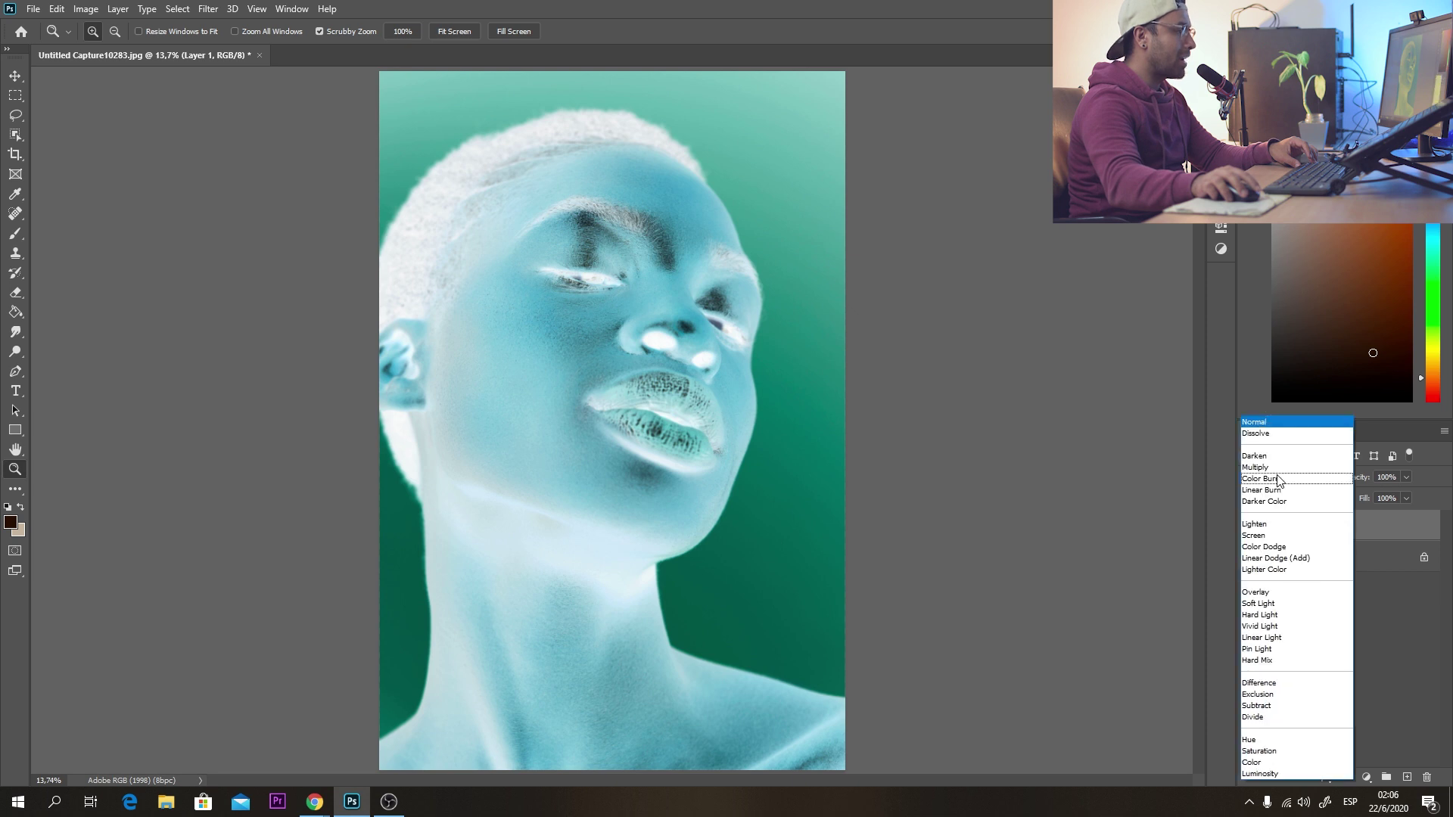
pyautogui.click(1276, 629)
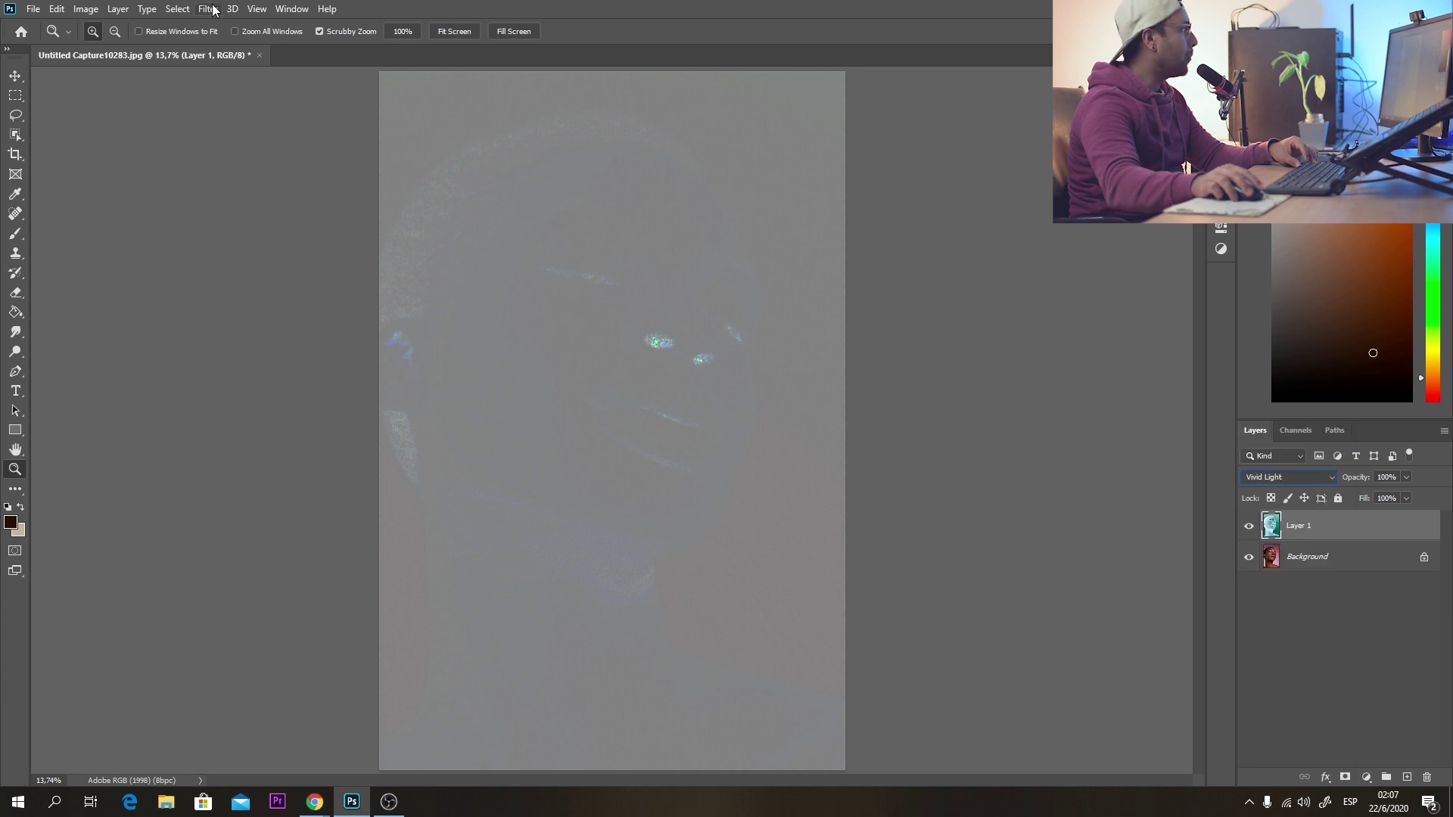
# Step: Apply Surface Blur with radius 18 and threshold 18 to the inverted Vivid Light layer
pyautogui.click(209, 10)
pyautogui.moveTo(289, 179)
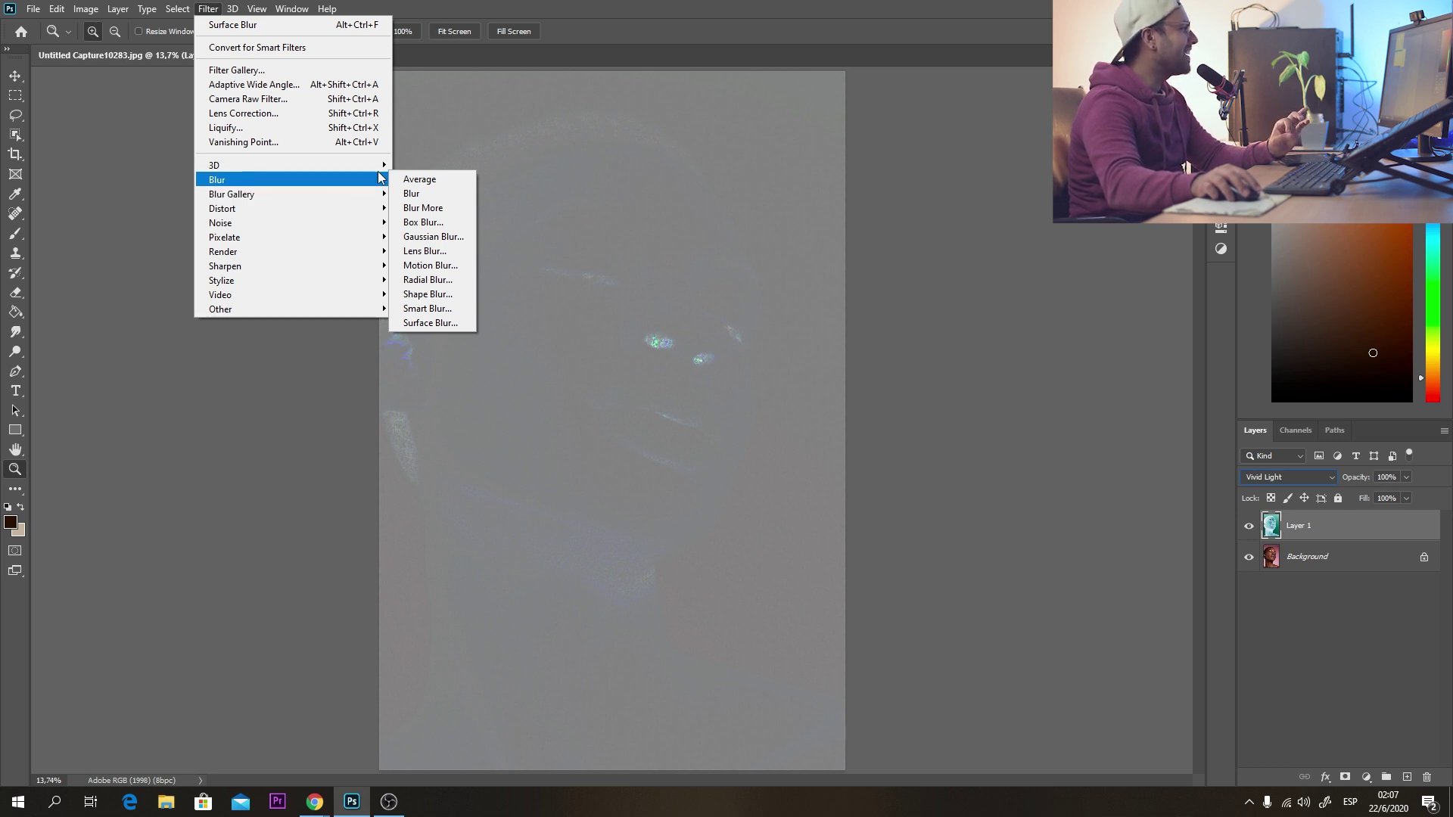
pyautogui.click(445, 323)
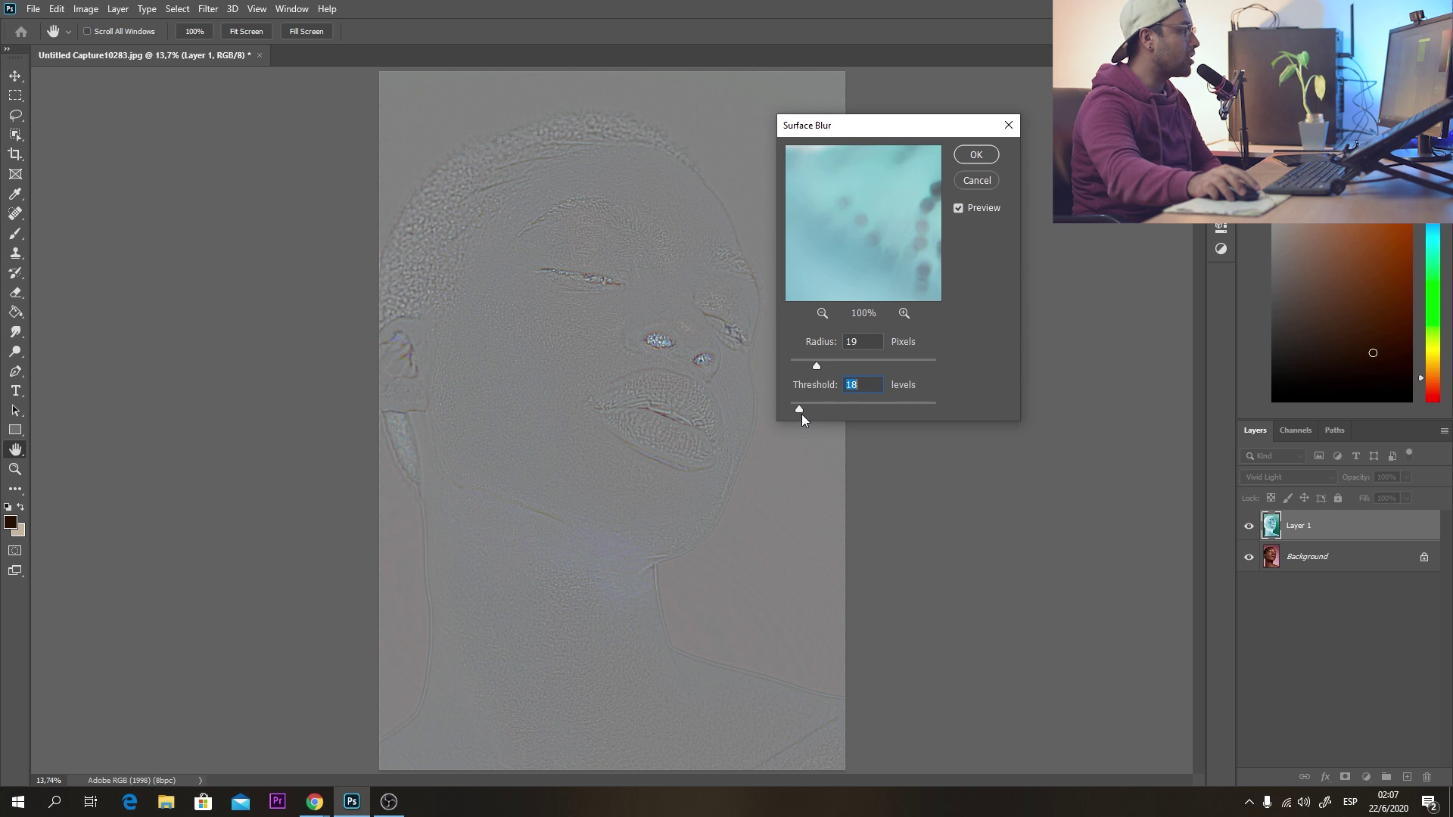
pyautogui.moveTo(797, 411); pyautogui.dragTo(798, 412)
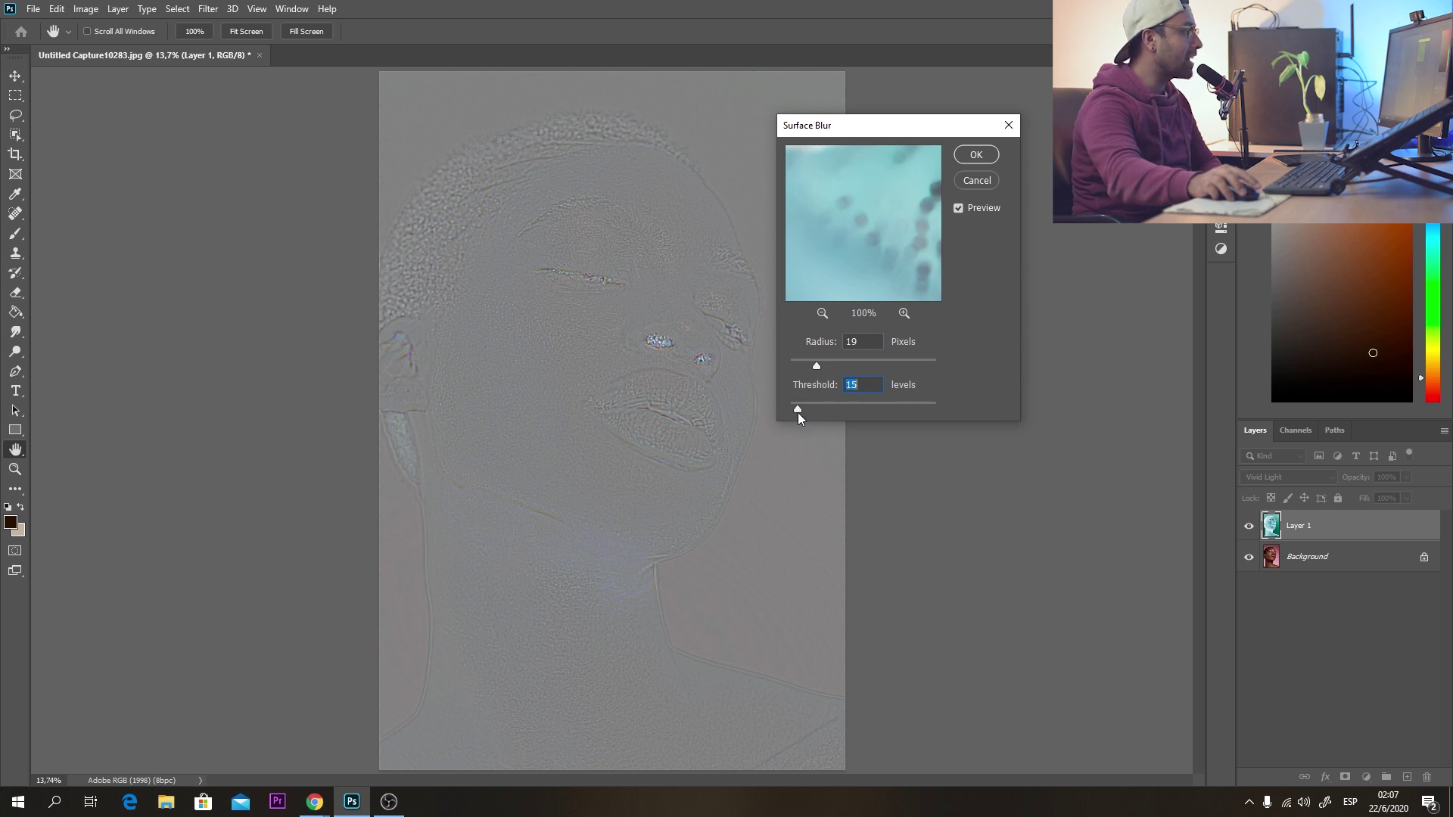
pyautogui.moveTo(797, 410); pyautogui.dragTo(799, 411)
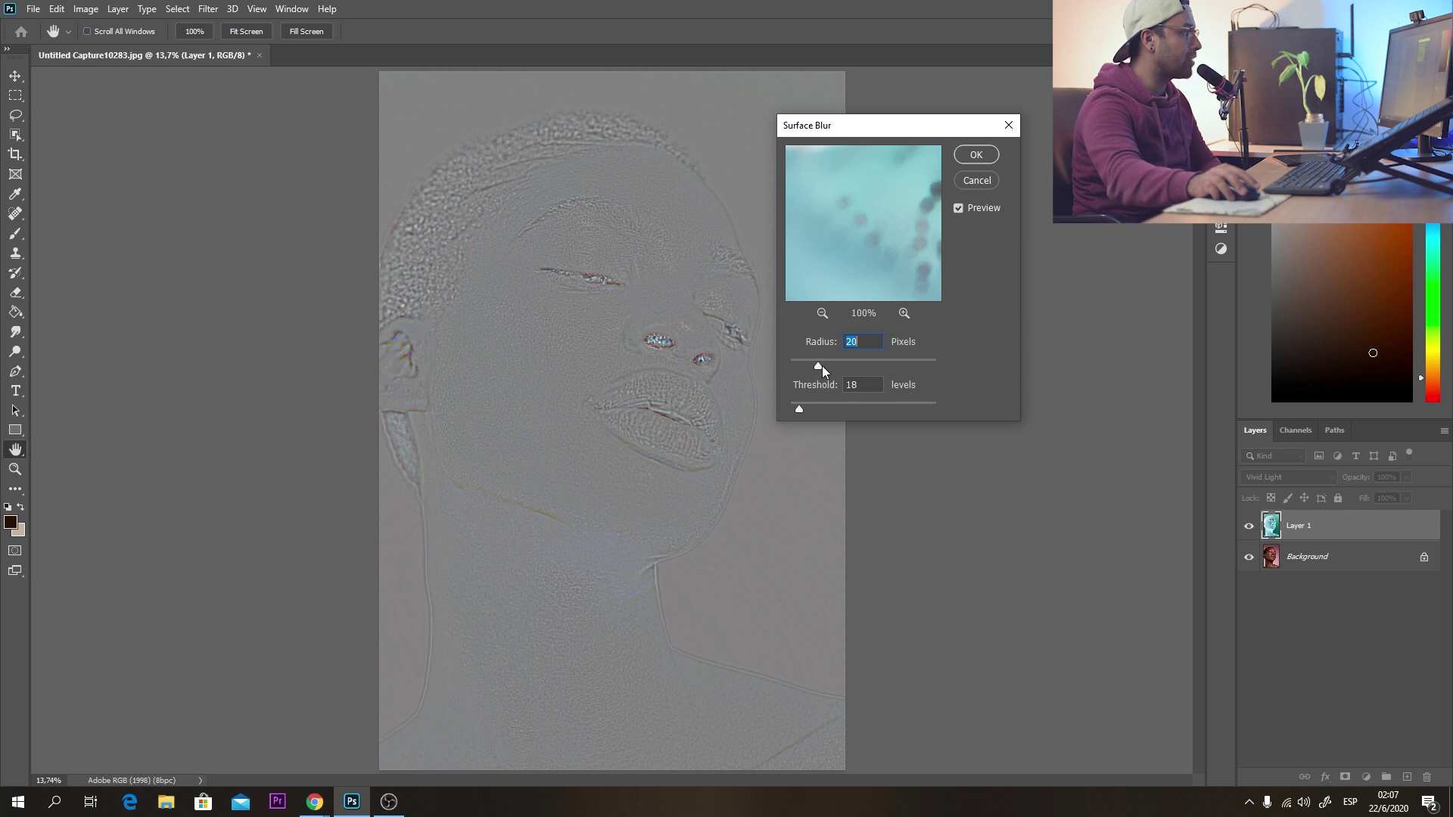
pyautogui.moveTo(816, 361); pyautogui.dragTo(814, 362)
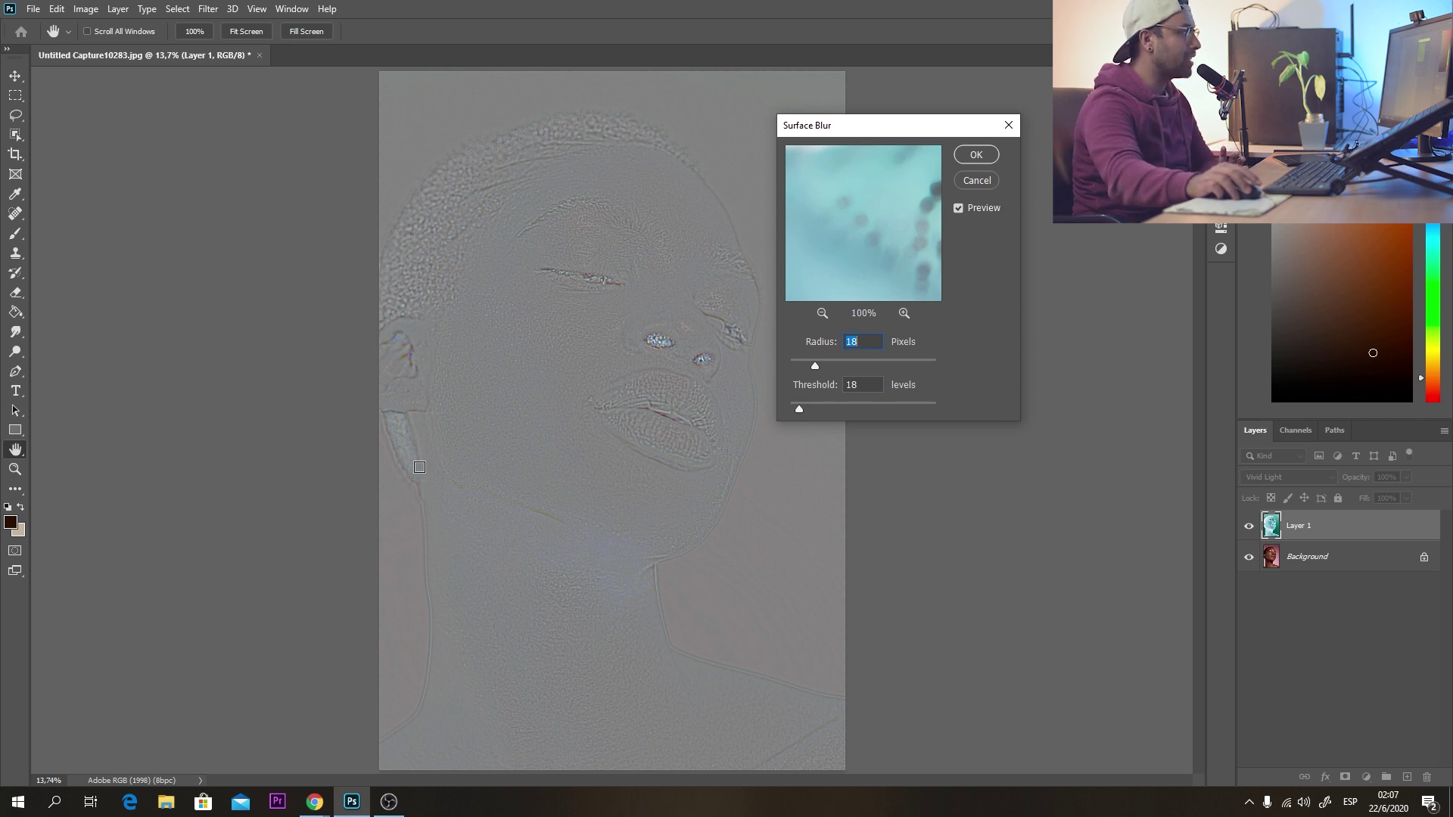
pyautogui.click(976, 155)
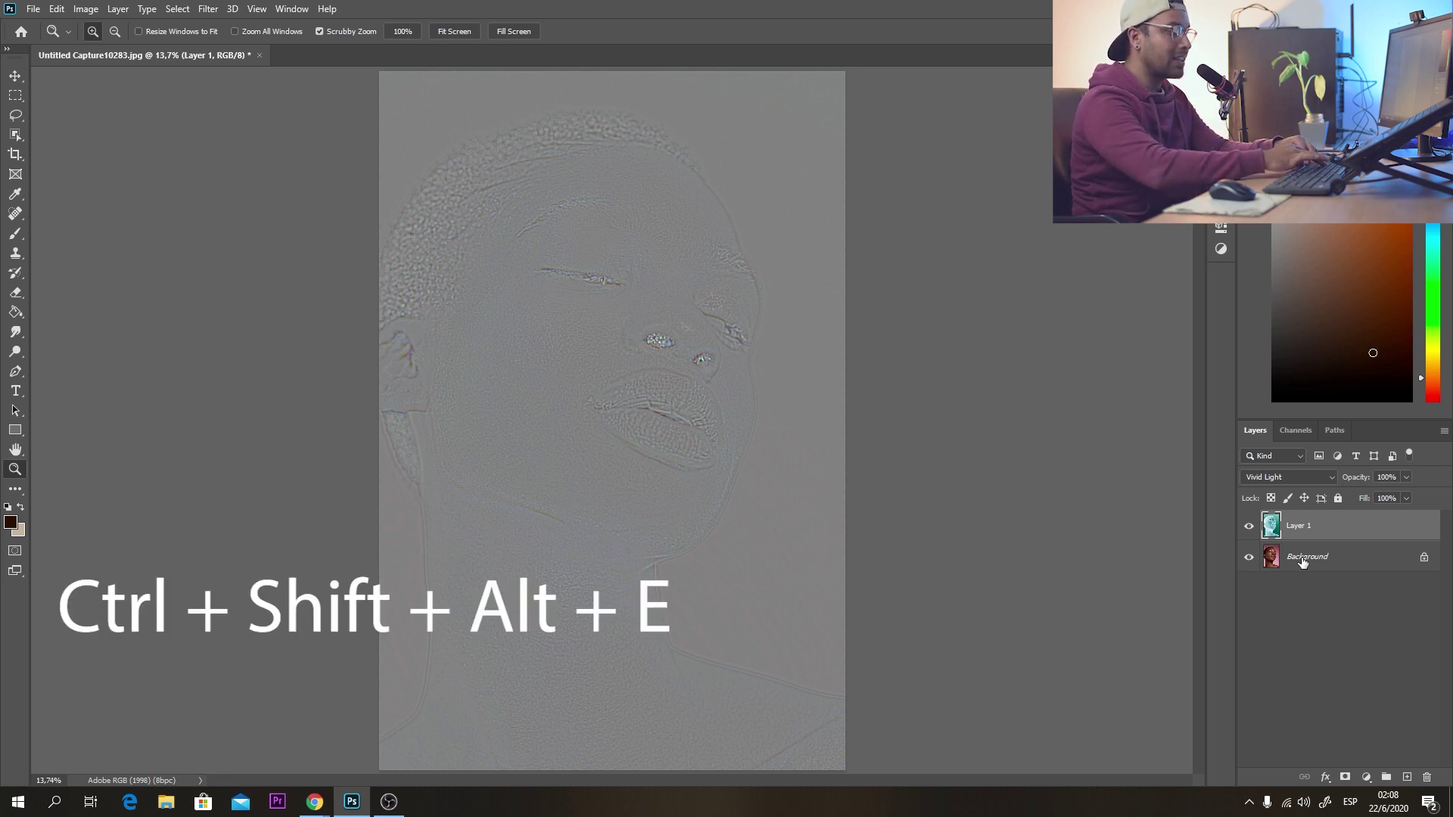
# Step: Stamp all visible layers into a new Layer 2 and delete Layer 1
pyautogui.hotkey('ctrl', 'shift', 'alt', 'e')
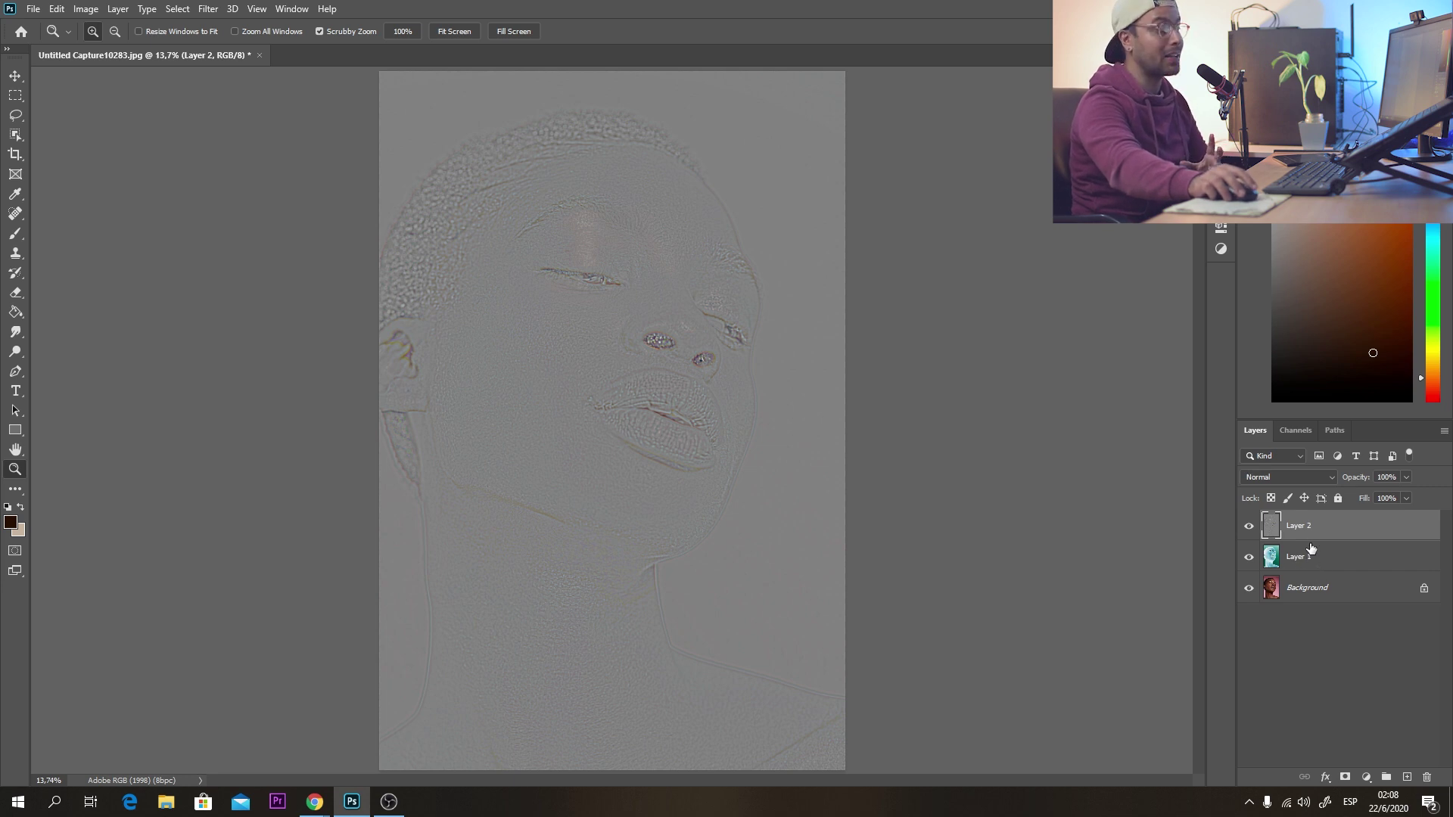
pyautogui.click(1306, 565)
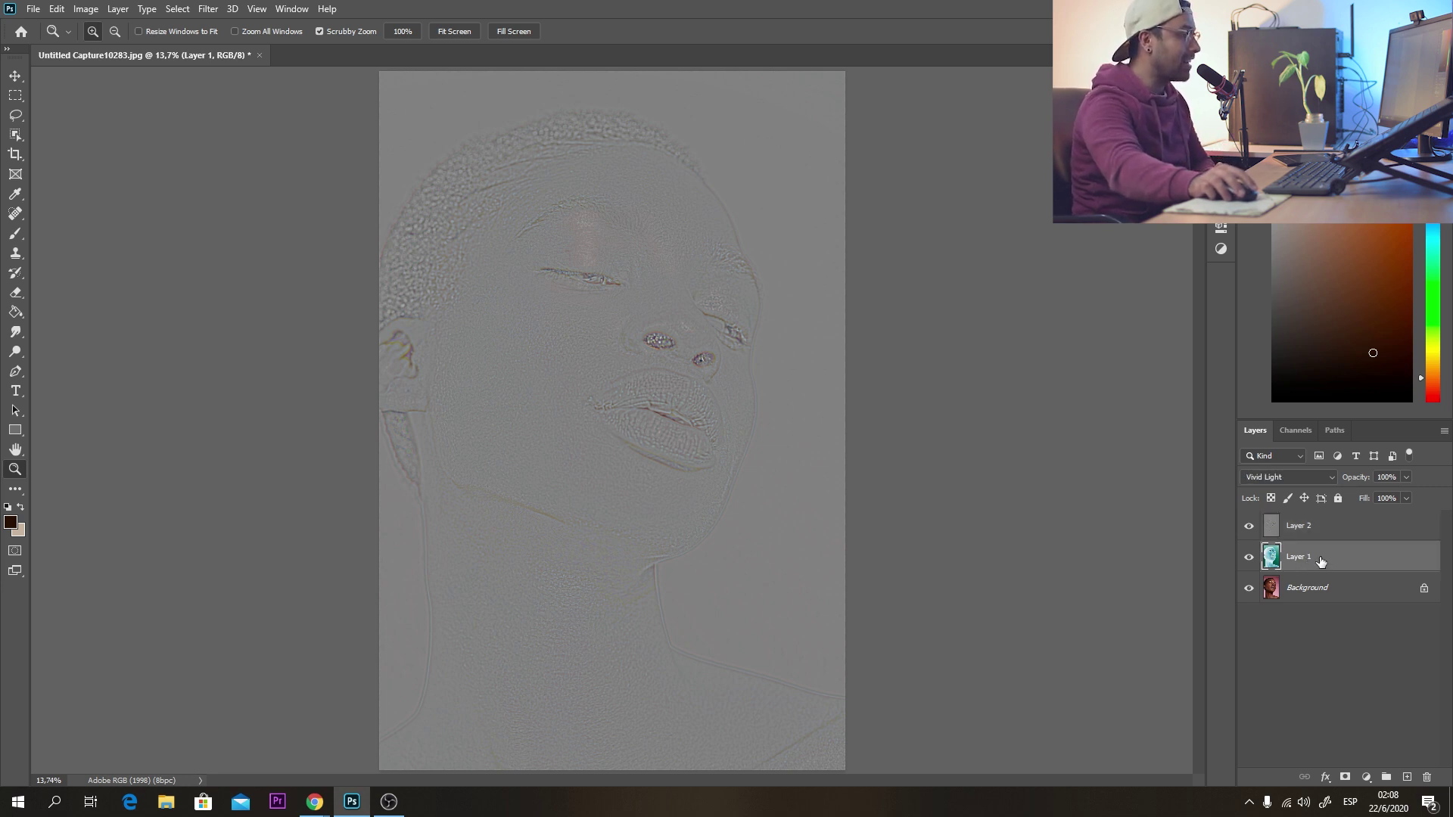
pyautogui.moveTo(1317, 562); pyautogui.dragTo(1430, 779)
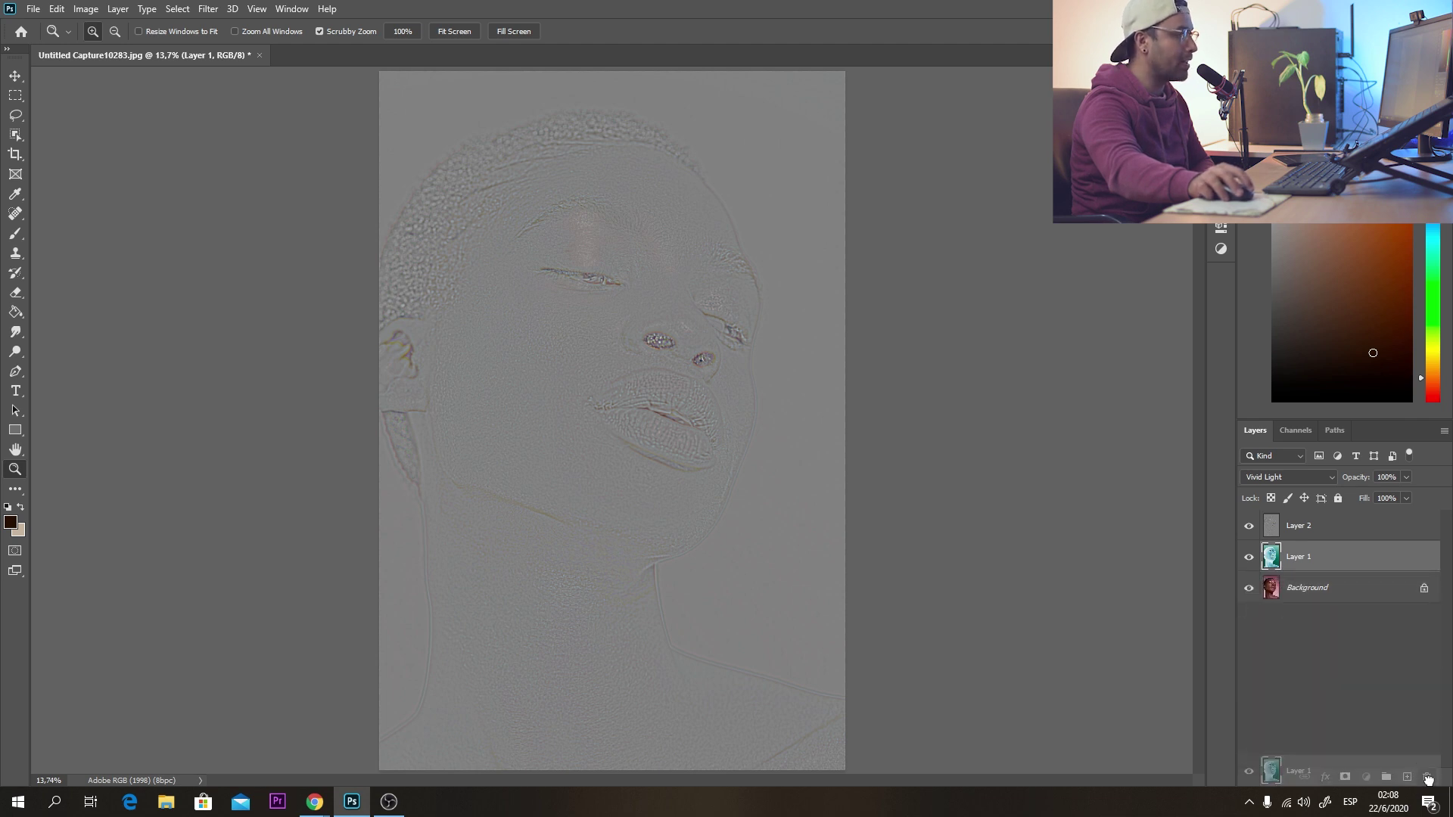
pyautogui.moveTo(1428, 779); pyautogui.dragTo(1428, 779)
# Step: Set Layer 2's blend mode to Soft Light
pyautogui.click(1269, 515)
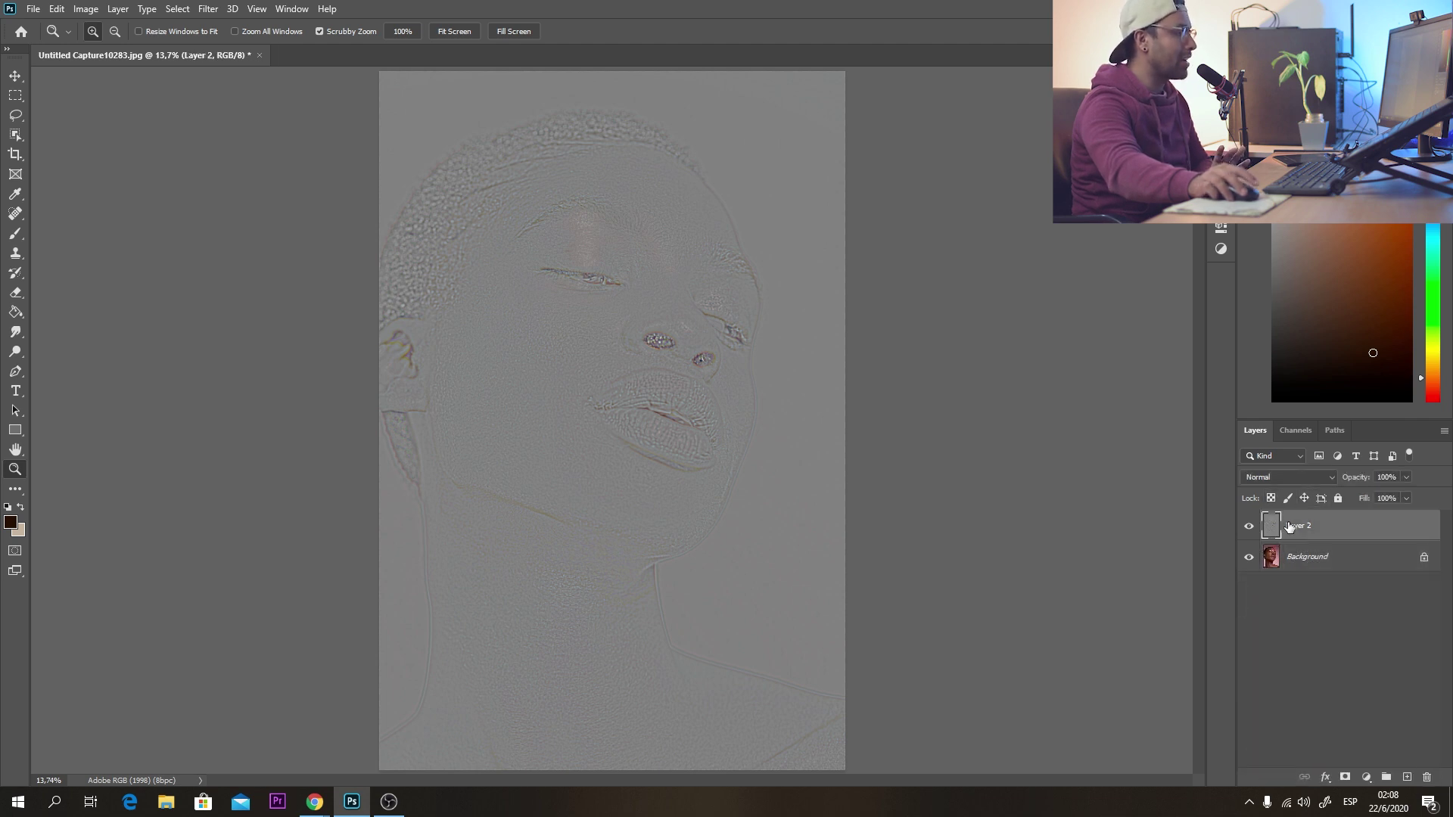
pyautogui.click(1268, 477)
pyautogui.click(1270, 604)
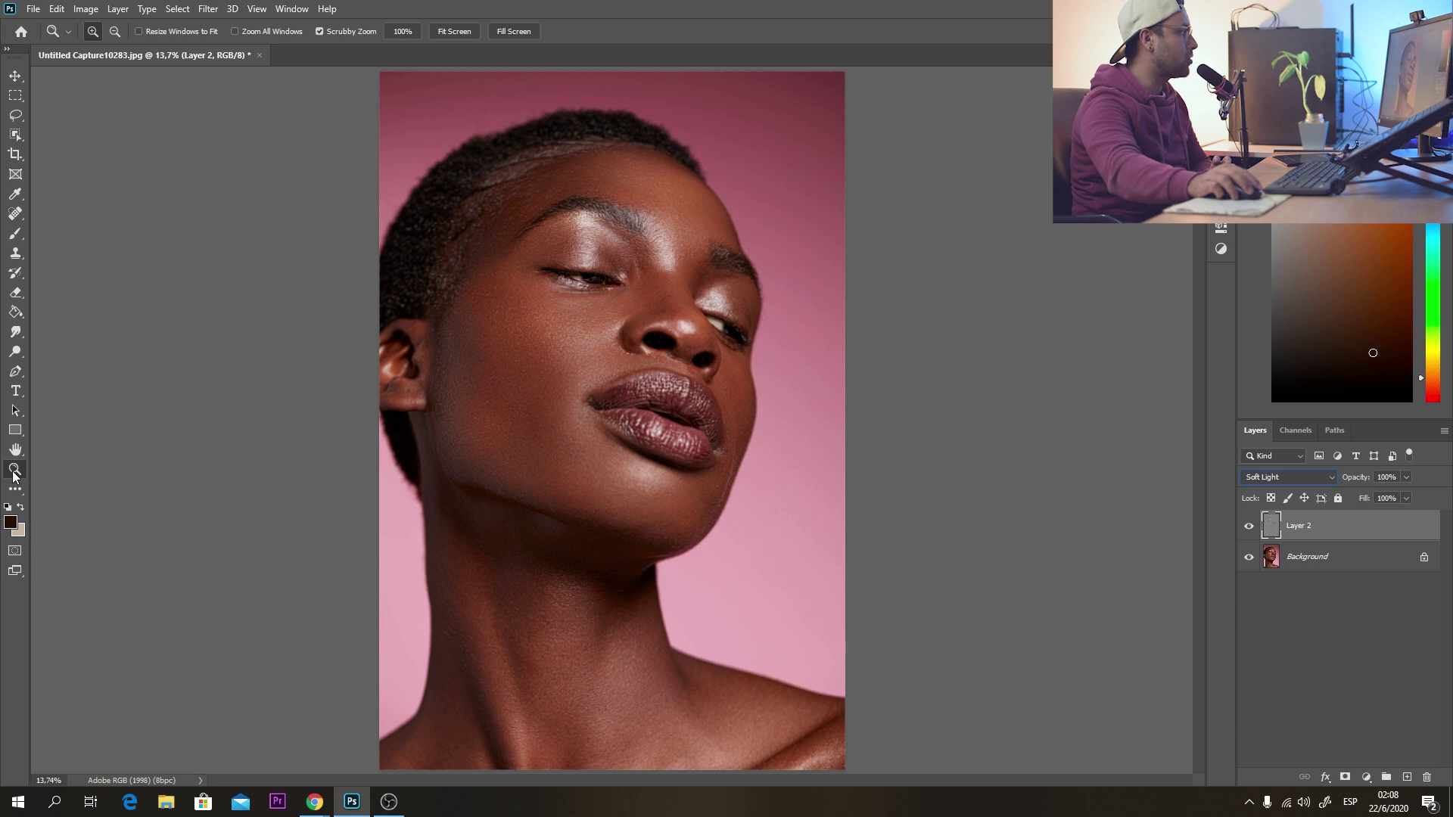
# Step: Zoom in on the eye and cheek, then toggle Layer 2's visibility to compare the smoothing
pyautogui.moveTo(584, 287); pyautogui.dragTo(680, 284)
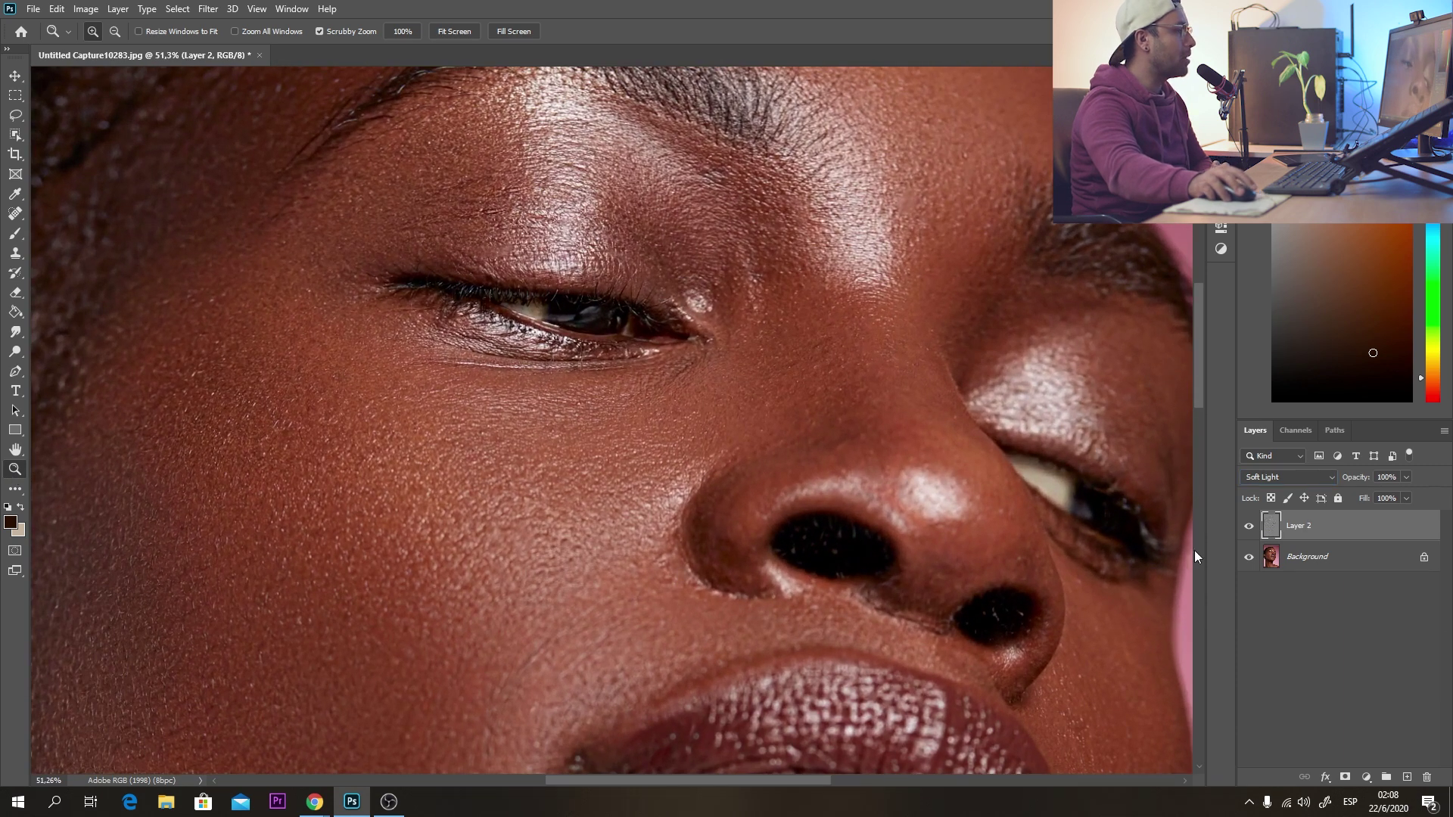
pyautogui.click(1248, 529)
pyautogui.click(1249, 527)
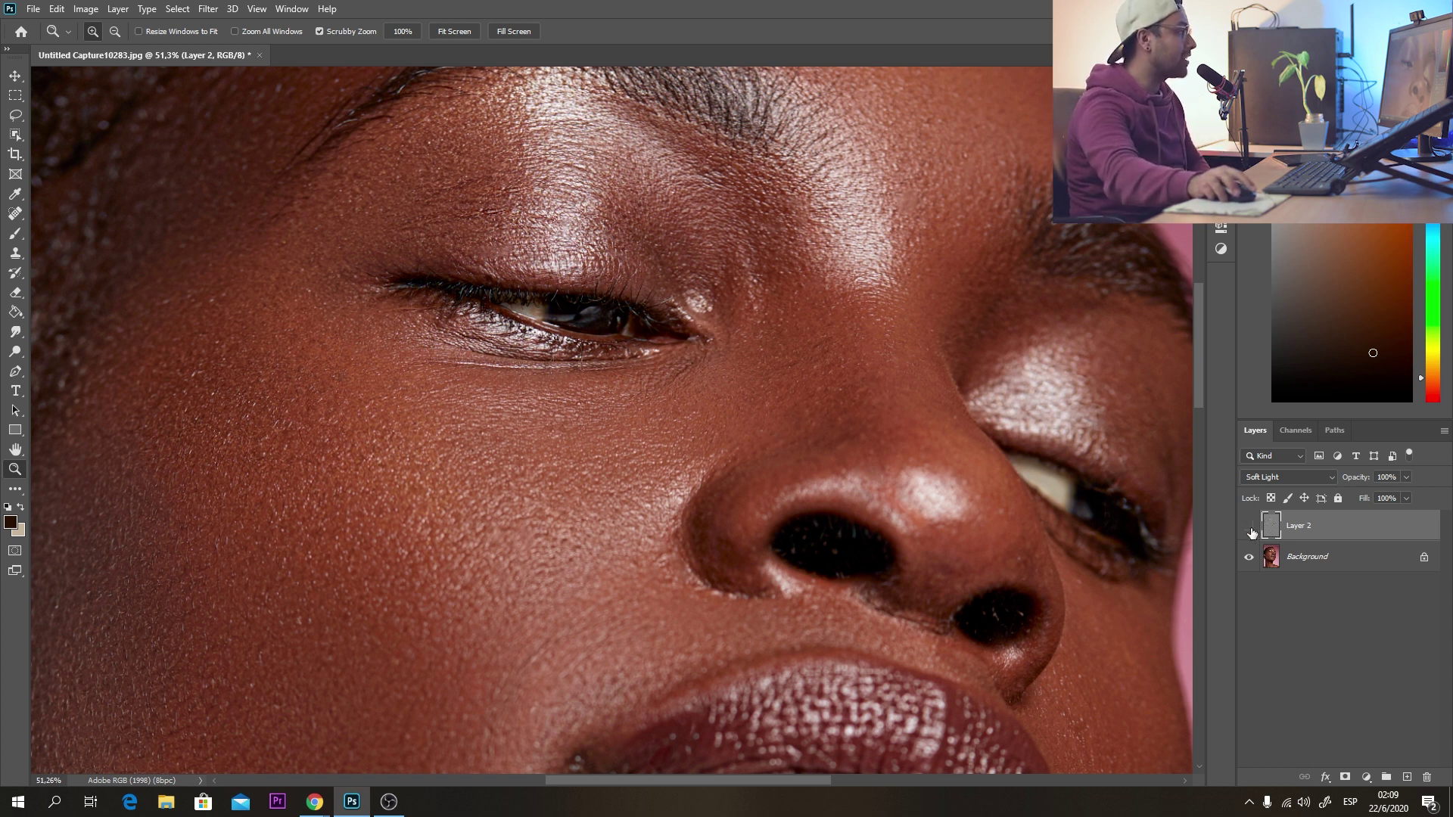
pyautogui.click(1250, 528)
# Step: Fit the image on screen, zoom back onto the face, and add a layer mask to Layer 2
pyautogui.rightClick(803, 476)
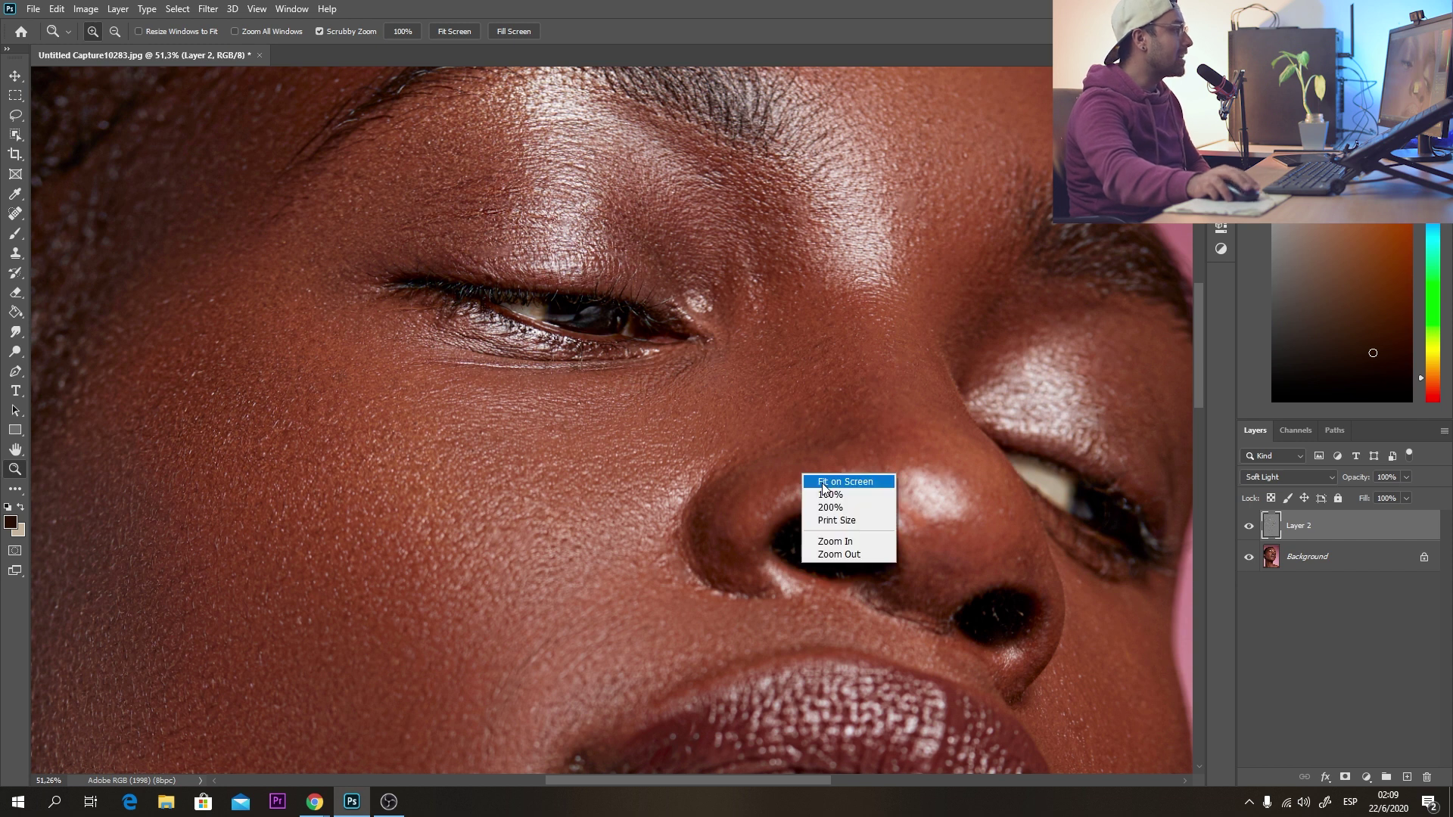
pyautogui.click(824, 482)
pyautogui.moveTo(571, 398); pyautogui.dragTo(614, 305)
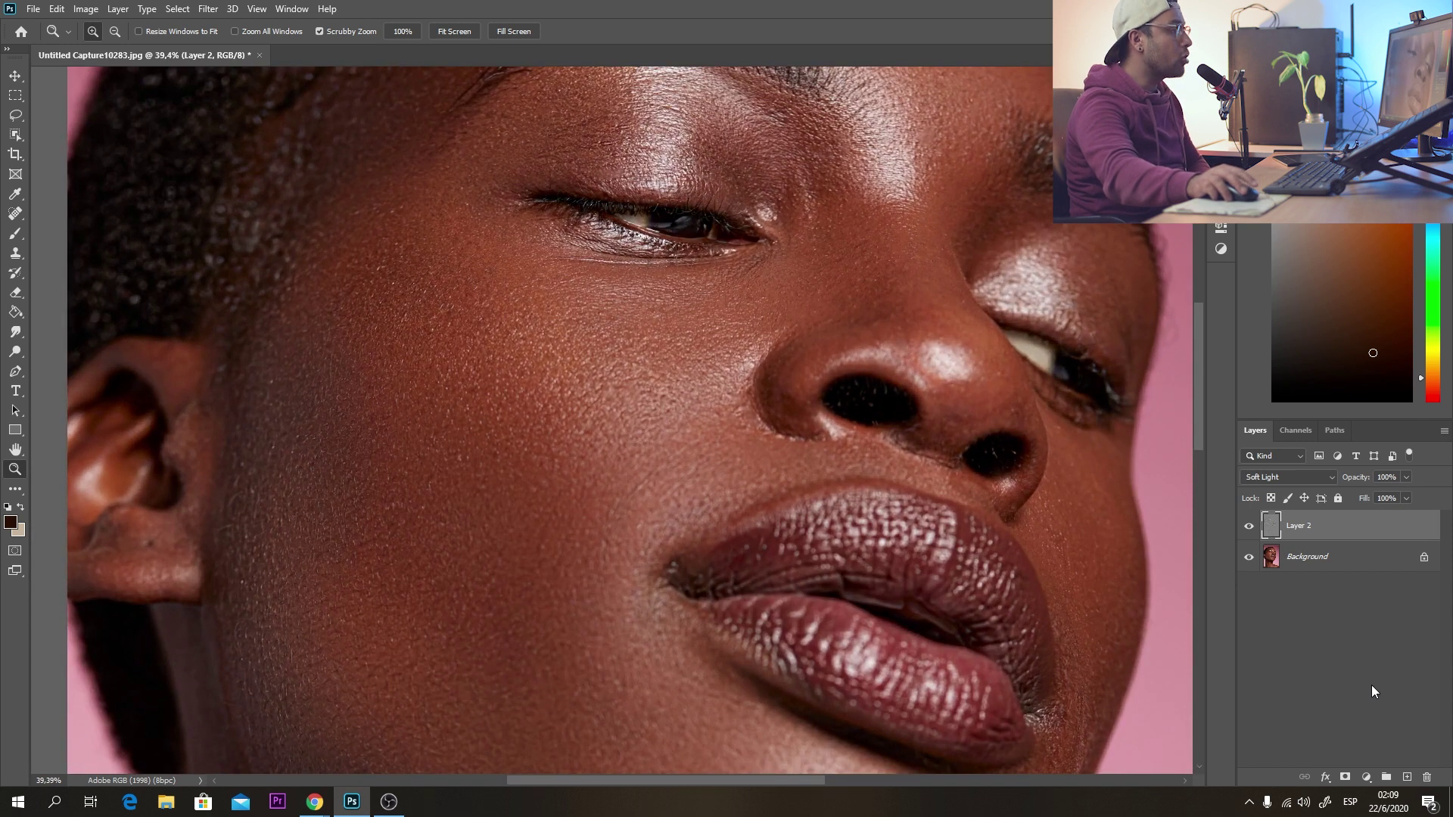
pyautogui.click(1345, 780)
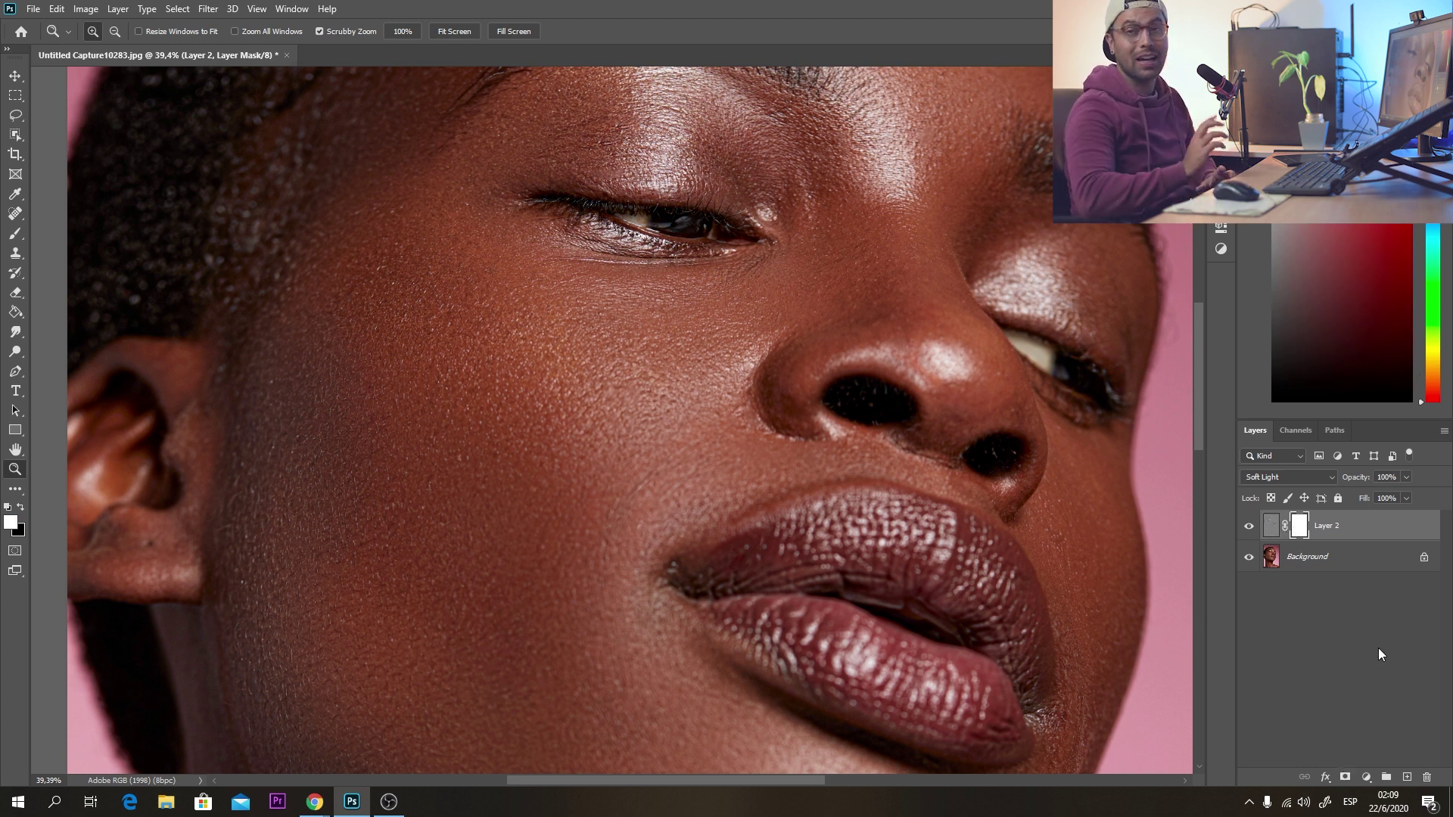
# Step: Invert Layer 2's mask to hide the smoothing and switch to the Brush tool
pyautogui.hotkey('ctrl', 'i')
pyautogui.press('b')
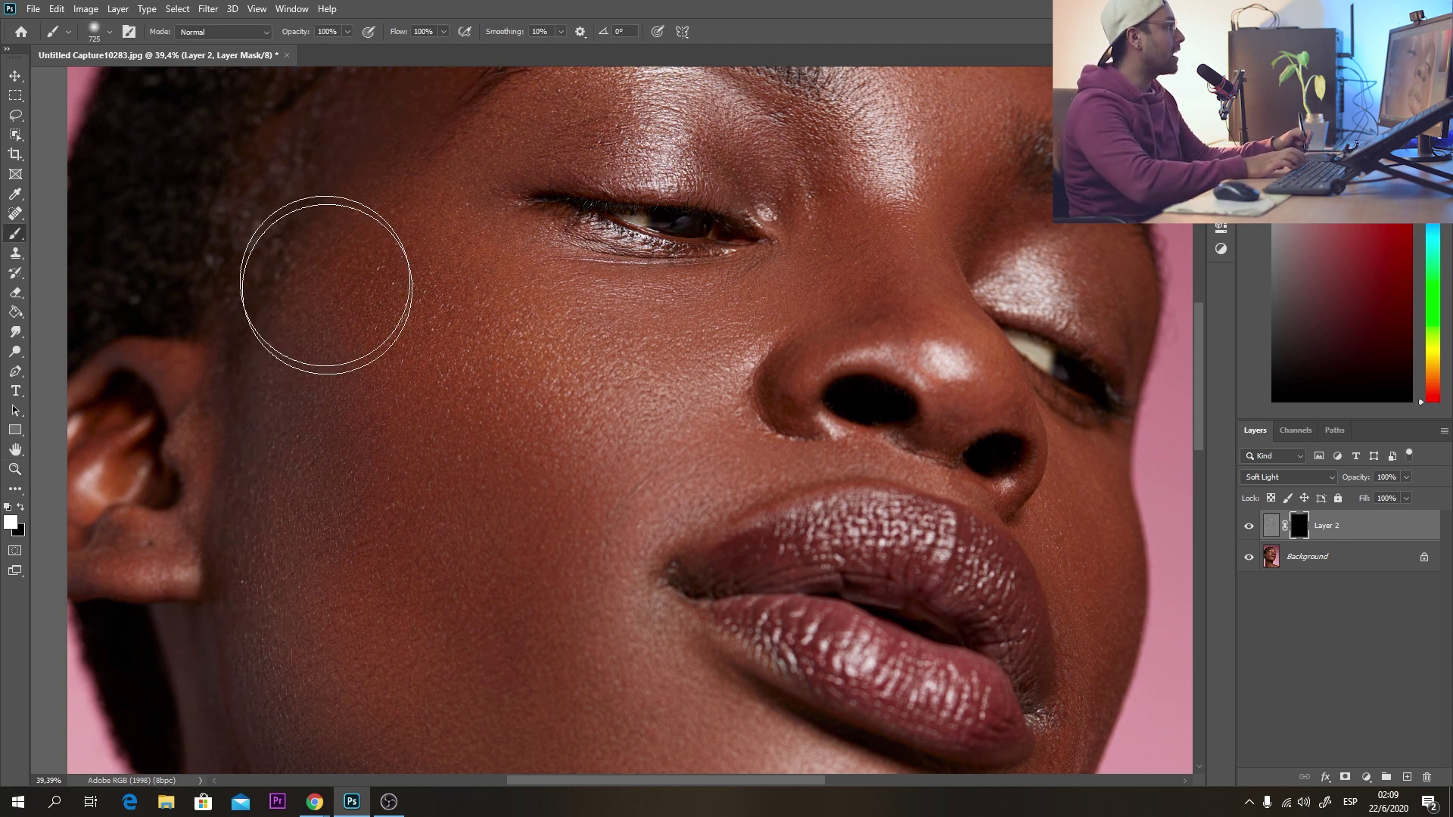
pyautogui.moveTo(616, 373); pyautogui.dragTo(560, 493)
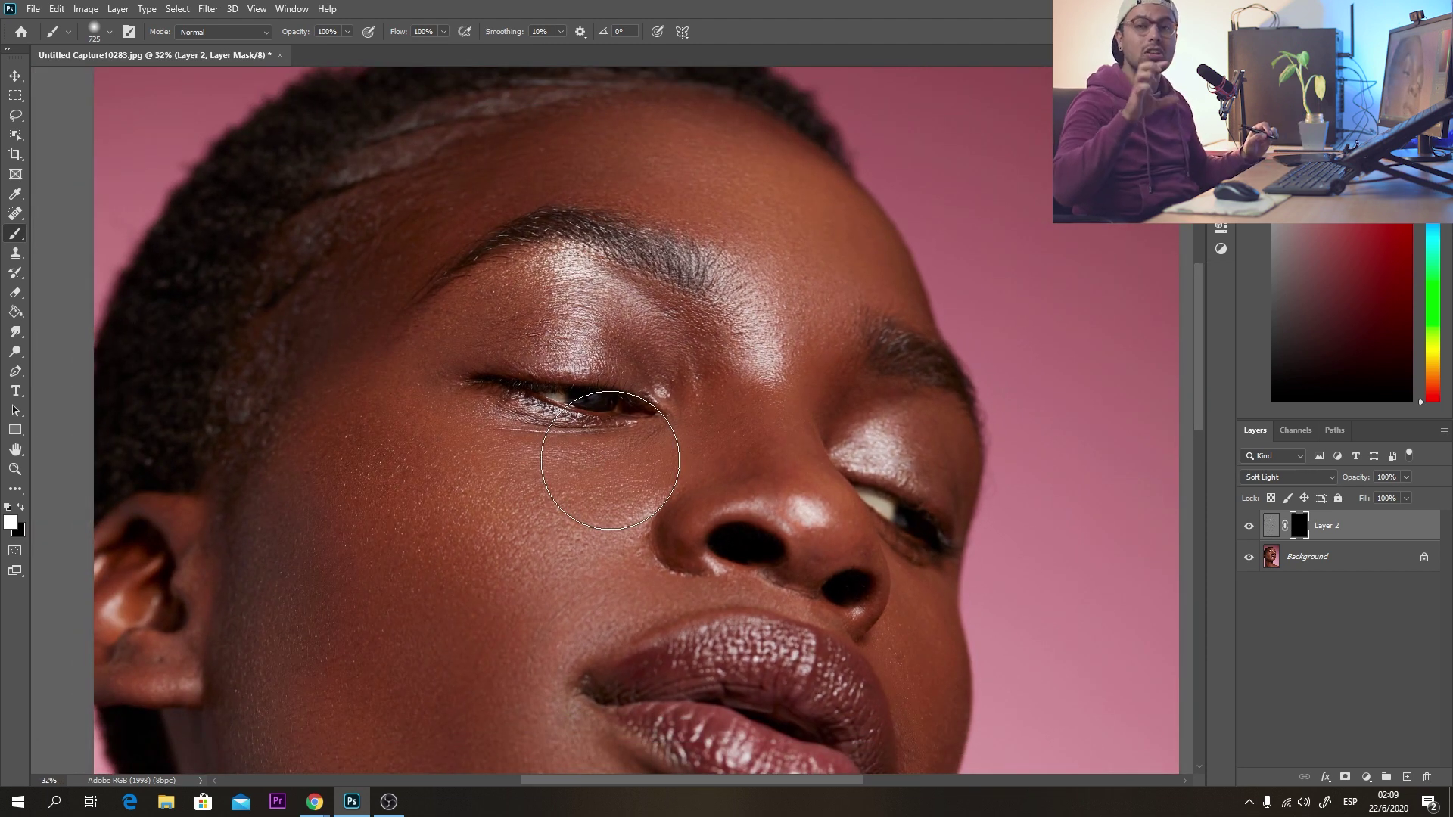
pyautogui.moveTo(633, 614)
pyautogui.mouseDown()
pyautogui.moveTo(717, 629)
pyautogui.moveTo(705, 652)
pyautogui.mouseUp()
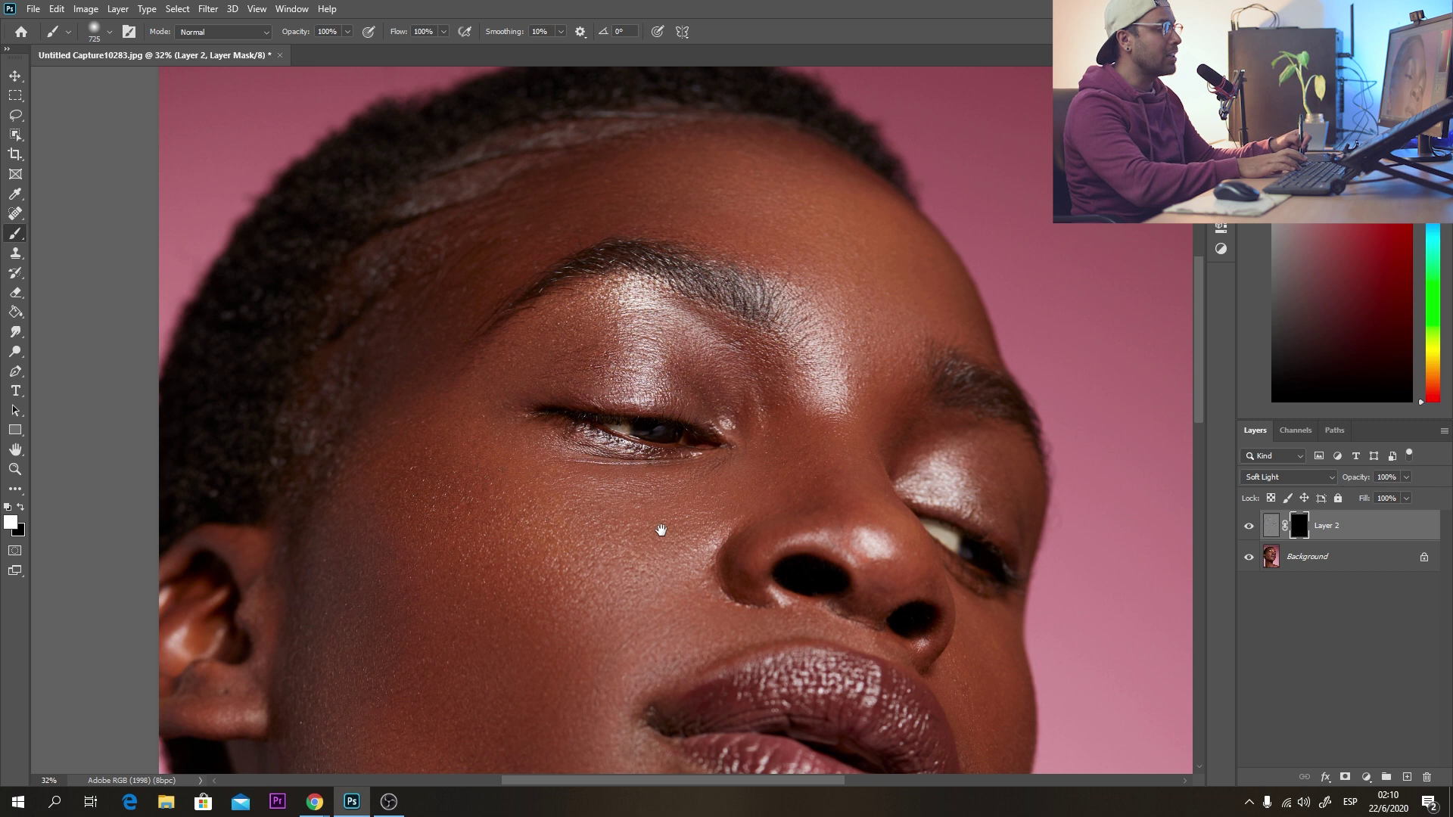
pyautogui.moveTo(691, 561); pyautogui.dragTo(749, 554)
pyautogui.moveTo(850, 609)
pyautogui.mouseDown()
pyautogui.moveTo(879, 582)
pyautogui.moveTo(888, 609)
pyautogui.mouseUp()
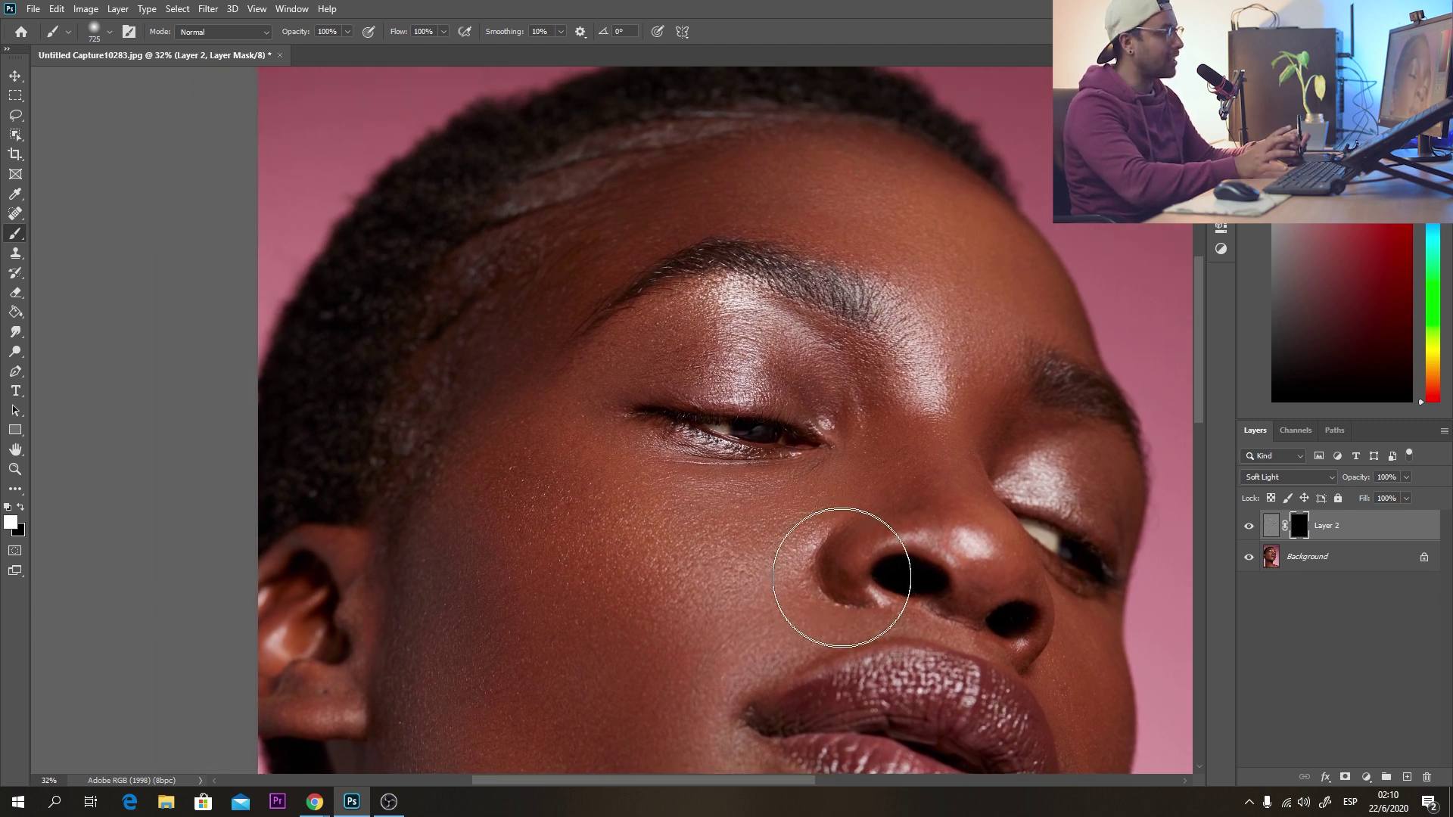
# Step: Paint the mask in with a roughly 1016 px brush over the skin around the lips
pyautogui.moveTo(742, 479)
pyautogui.mouseDown()
pyautogui.moveTo(742, 528)
pyautogui.moveTo(763, 453)
pyautogui.mouseUp()
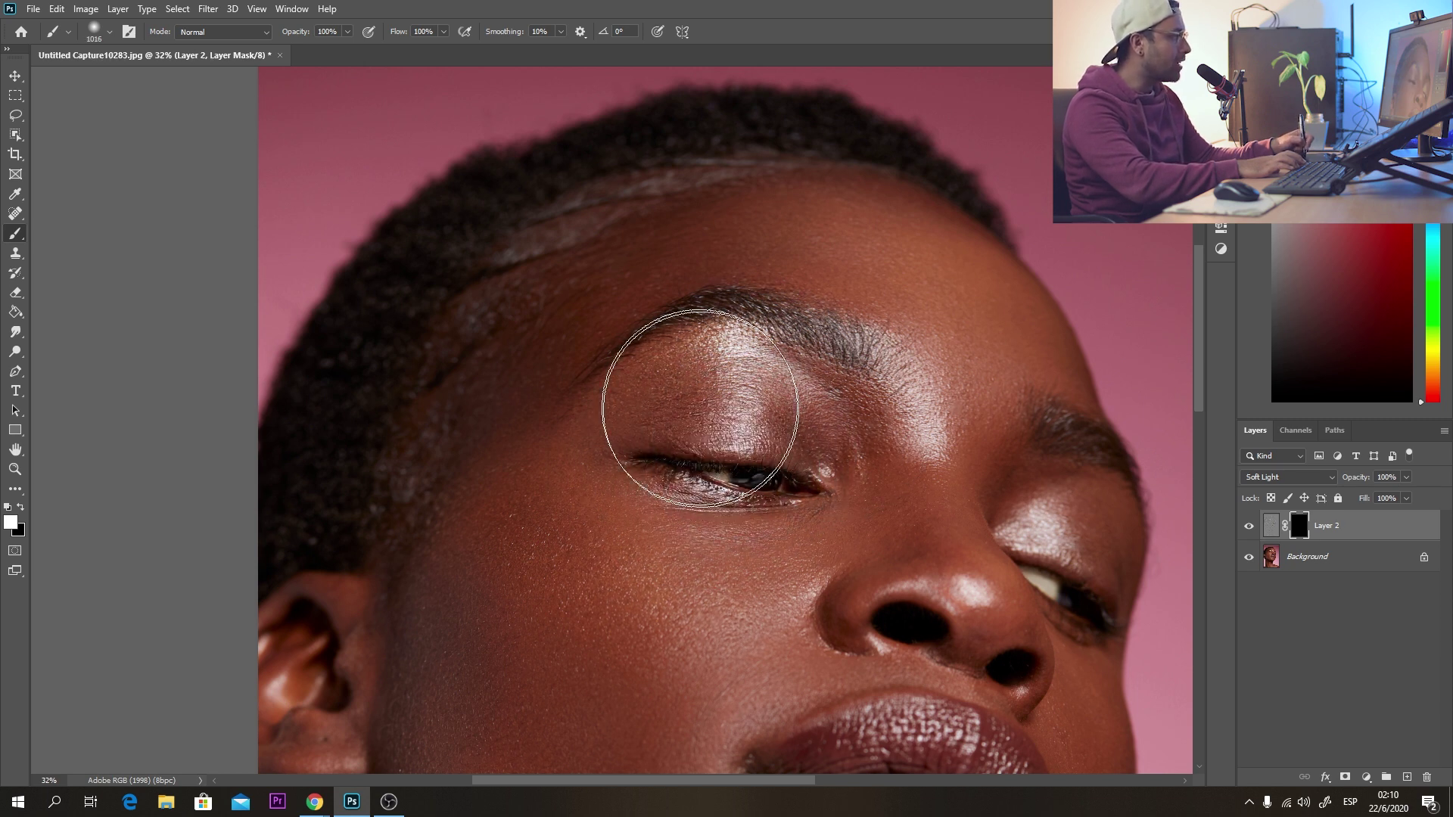
pyautogui.scroll(-3, 768, 411)
pyautogui.scroll(-3, 719, 479)
pyautogui.scroll(1, 720, 478)
pyautogui.moveTo(822, 545); pyautogui.dragTo(908, 519)
pyautogui.scroll(-2, 779, 470)
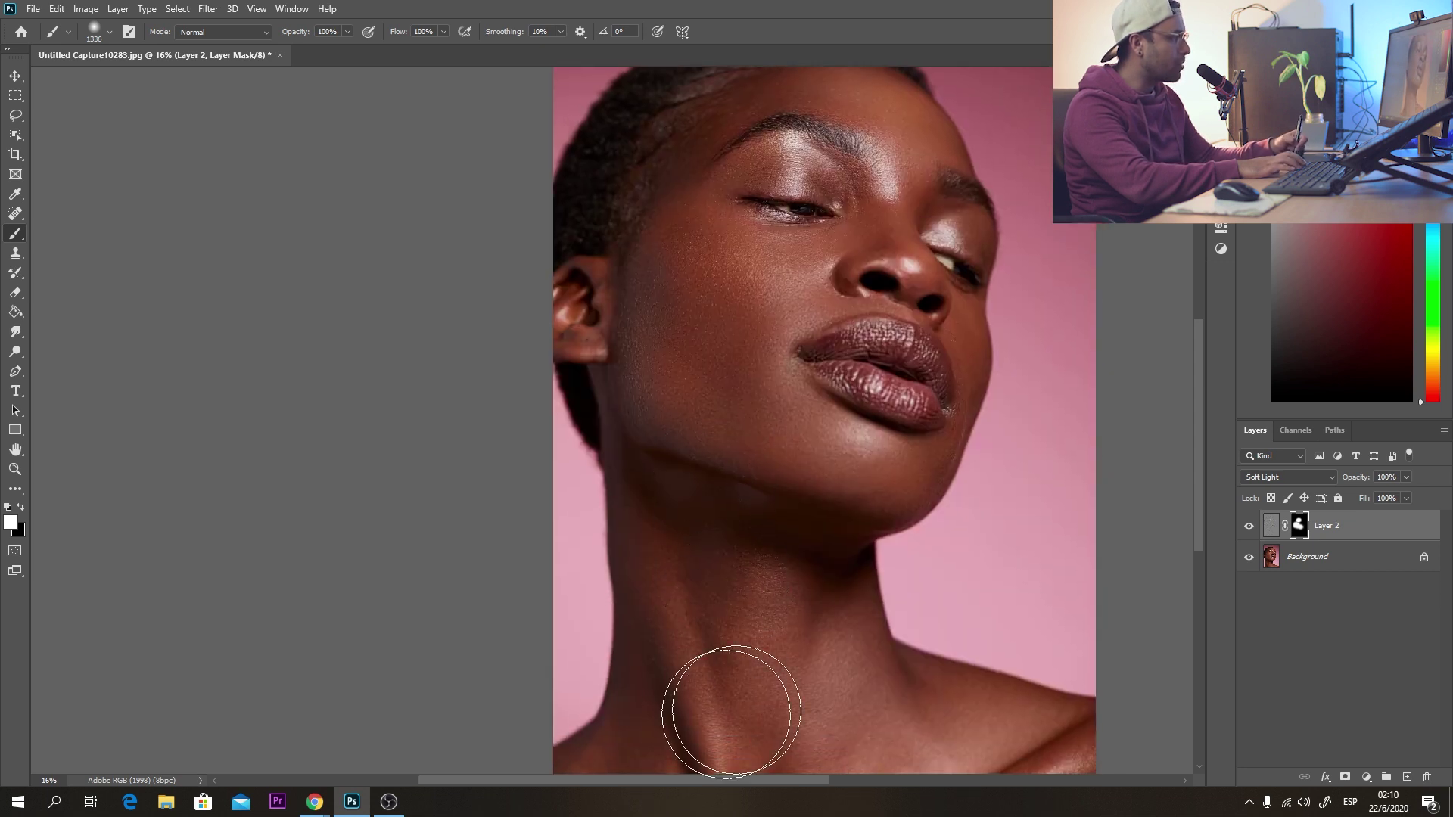
pyautogui.scroll(-4, 724, 705)
pyautogui.moveTo(804, 512); pyautogui.dragTo(989, 577)
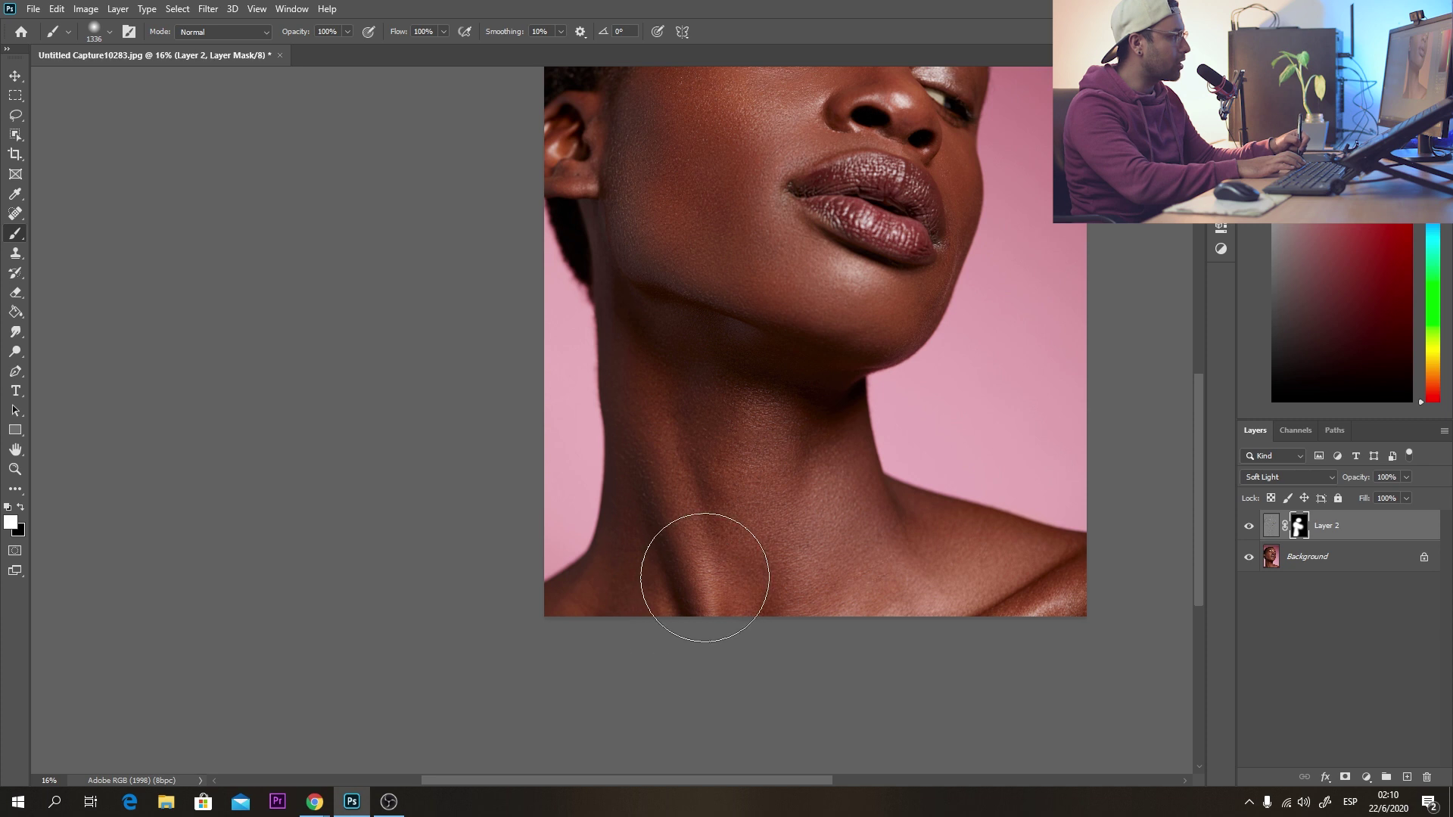
pyautogui.scroll(7, 681, 575)
# Step: Paint the mask over the cheeks with a smaller brush, then hide Layer 2 to compare
pyautogui.press('[')
pyautogui.press('[')
pyautogui.press('[')
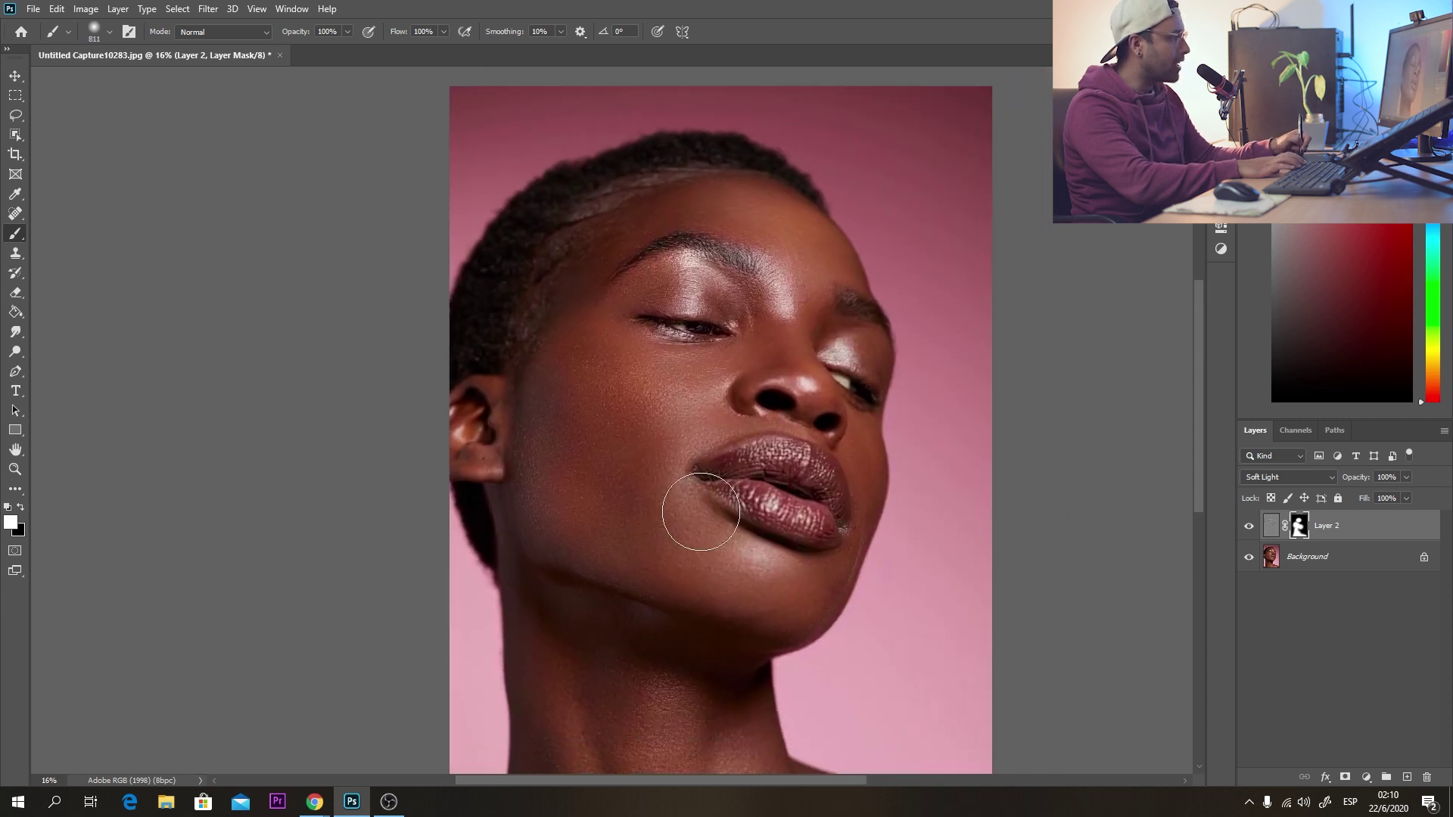
pyautogui.scroll(3, 757, 590)
pyautogui.scroll(2, 740, 625)
pyautogui.moveTo(738, 634); pyautogui.dragTo(747, 629)
pyautogui.press('[')
pyautogui.press('[')
pyautogui.press('[')
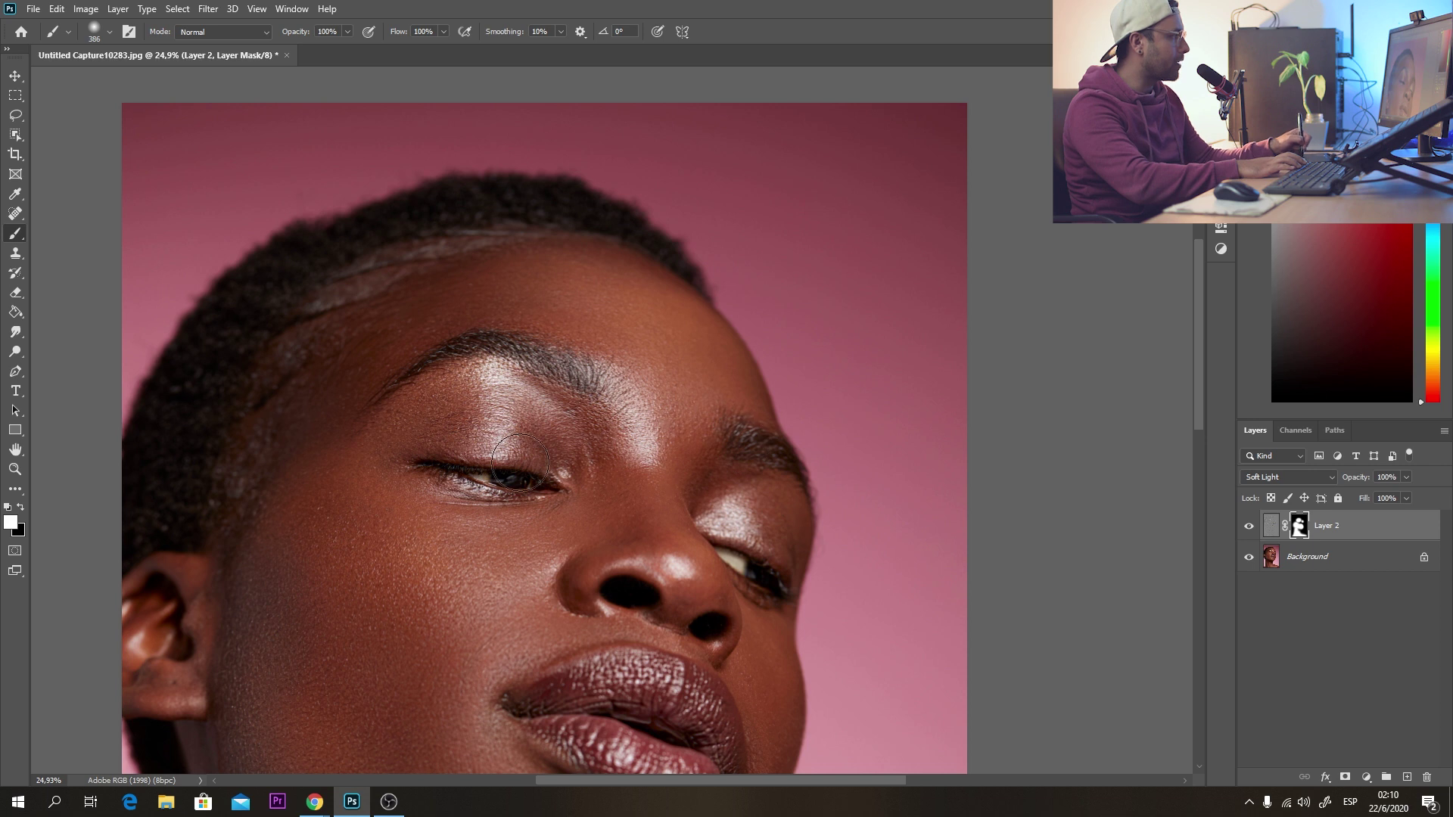
pyautogui.moveTo(646, 440); pyautogui.dragTo(673, 426)
pyautogui.scroll(3, 678, 454)
pyautogui.scroll(-2, 682, 436)
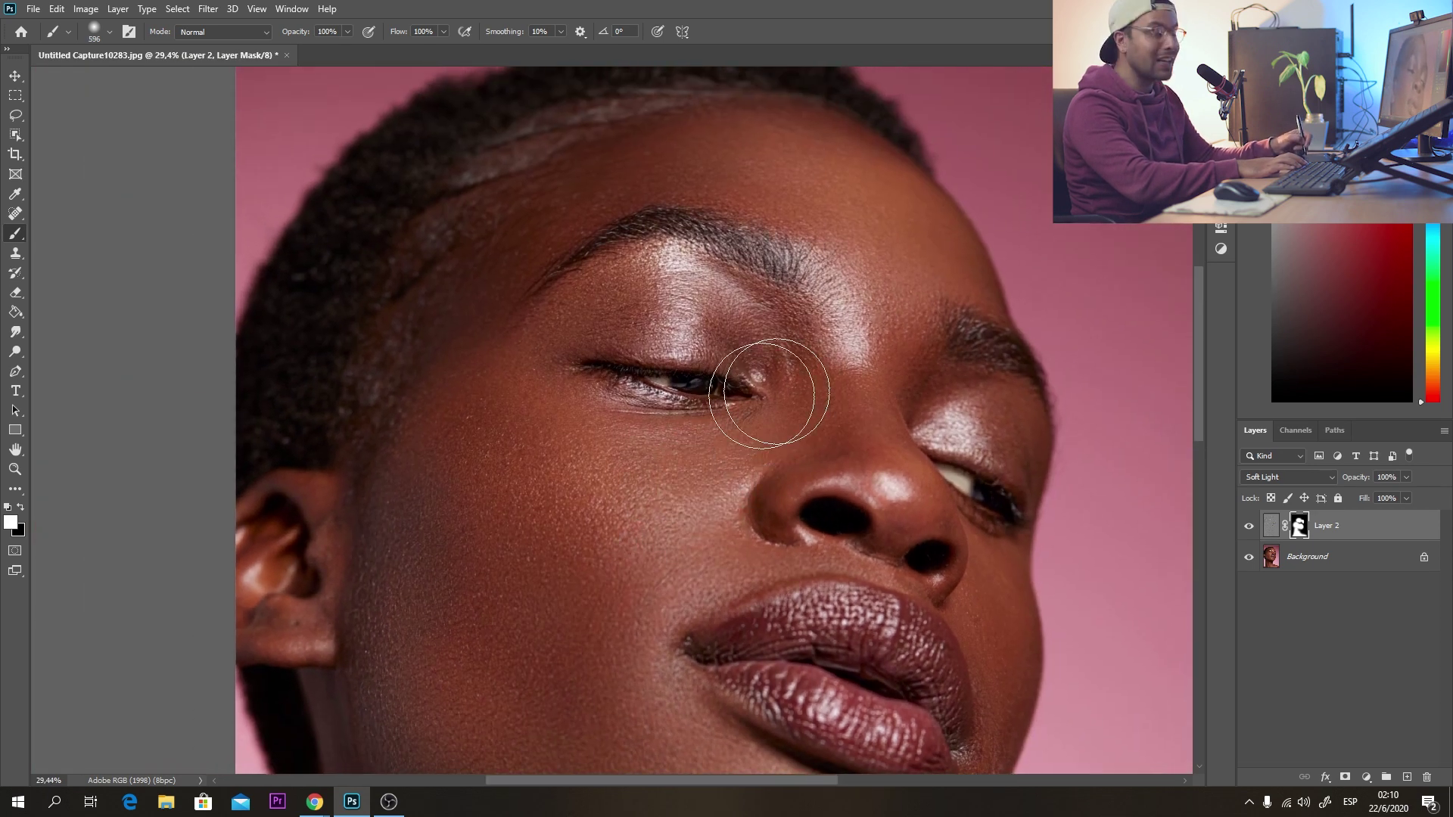
pyautogui.moveTo(651, 414); pyautogui.dragTo(671, 457)
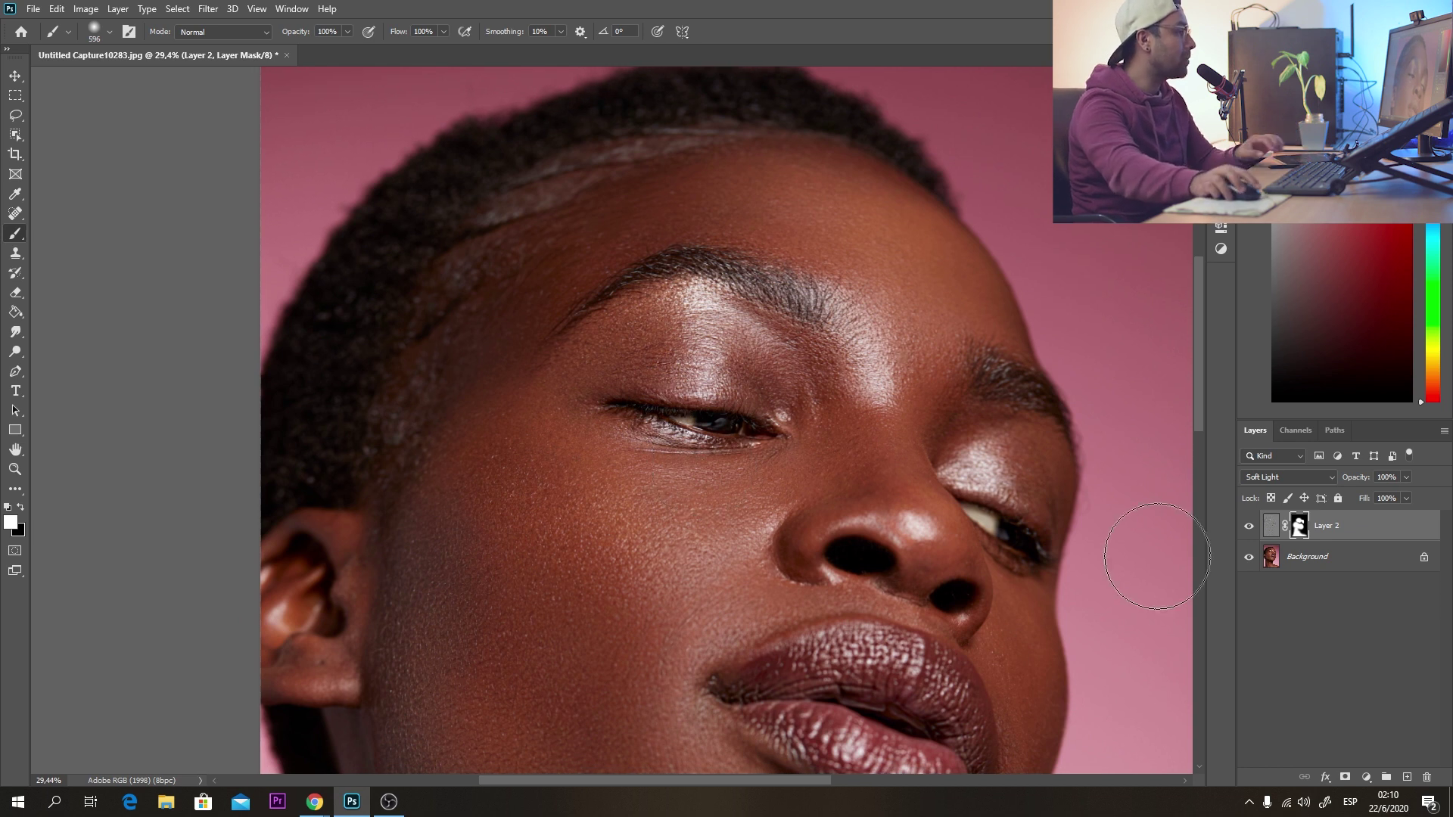
pyautogui.click(1248, 530)
pyautogui.click(1248, 529)
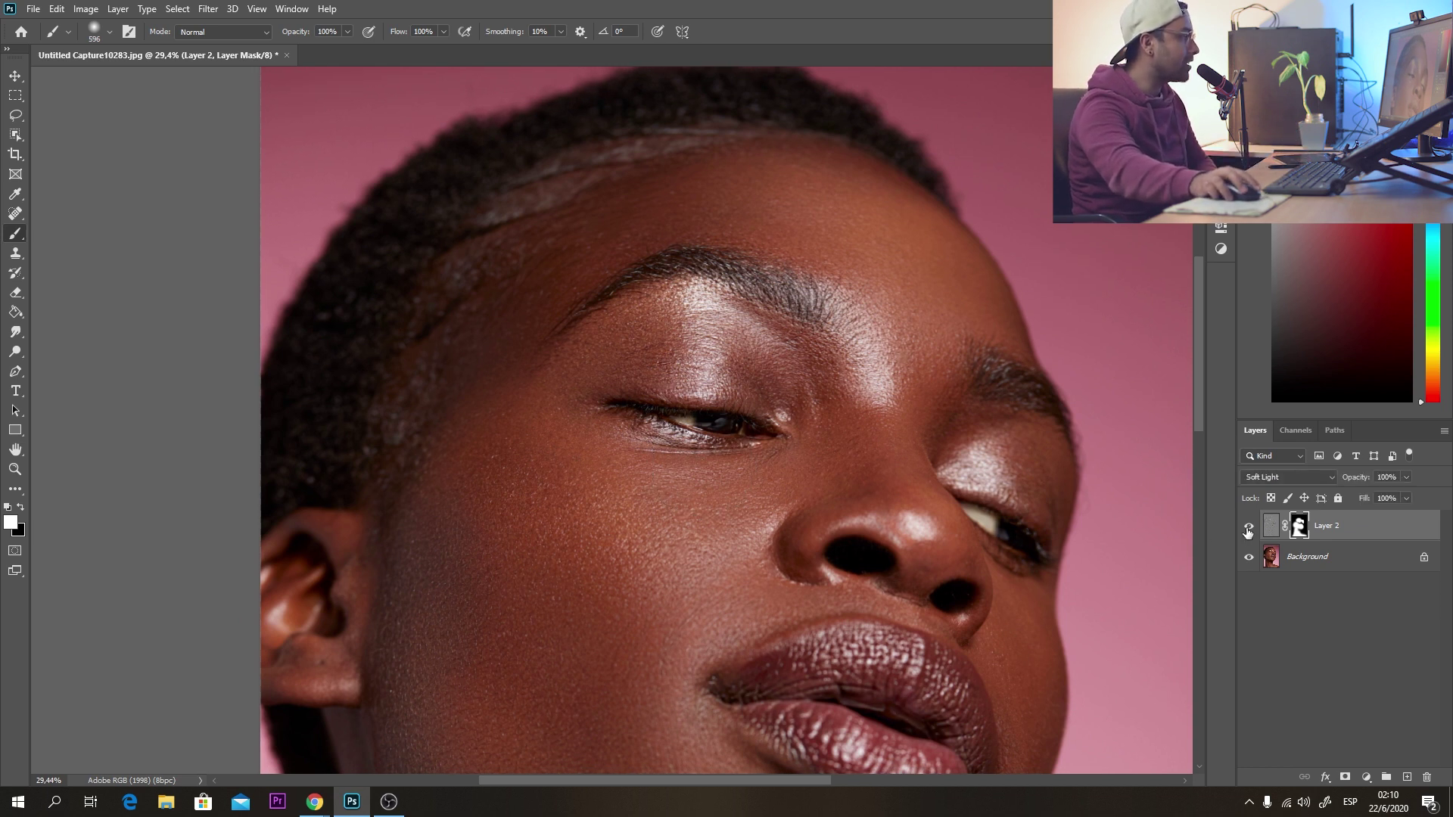
pyautogui.press('z')
pyautogui.moveTo(705, 466); pyautogui.dragTo(757, 467)
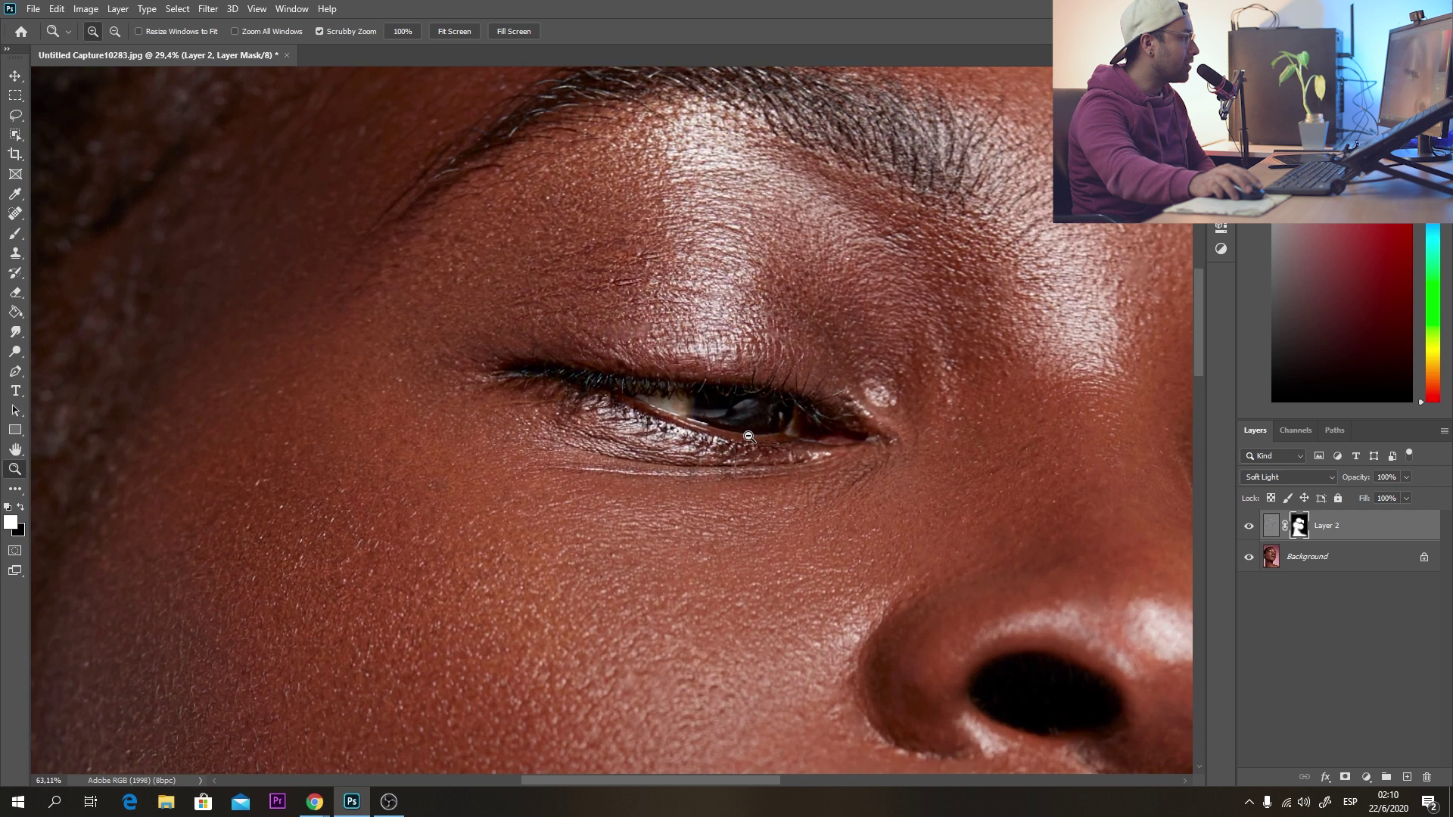
pyautogui.click(1249, 526)
pyautogui.click(1249, 526)
pyautogui.rightClick(851, 456)
pyautogui.click(889, 473)
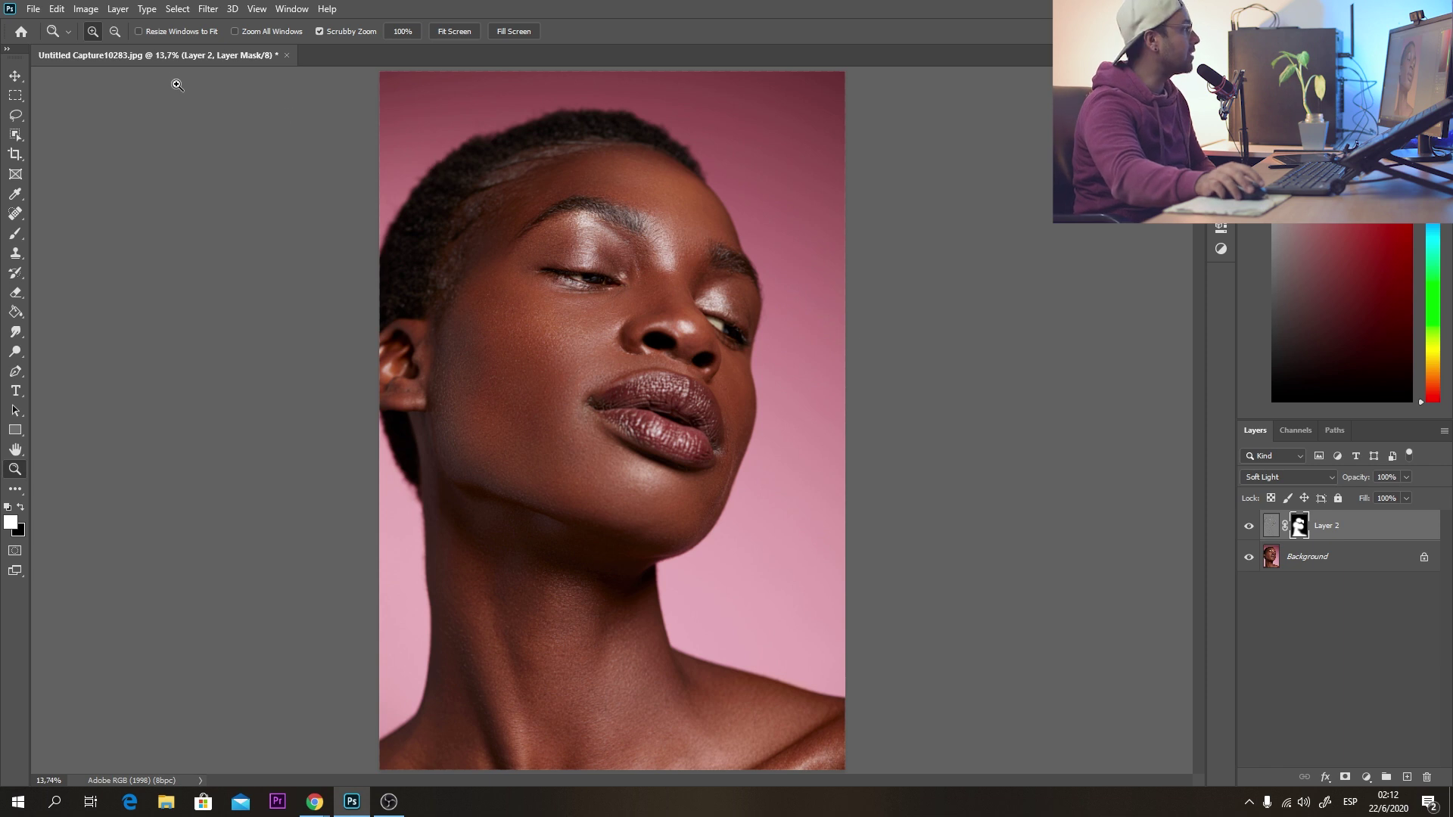
# Step: Save the portrait as a JPEG, replacing the existing Untitled Capture10283.jpg
pyautogui.click(33, 9)
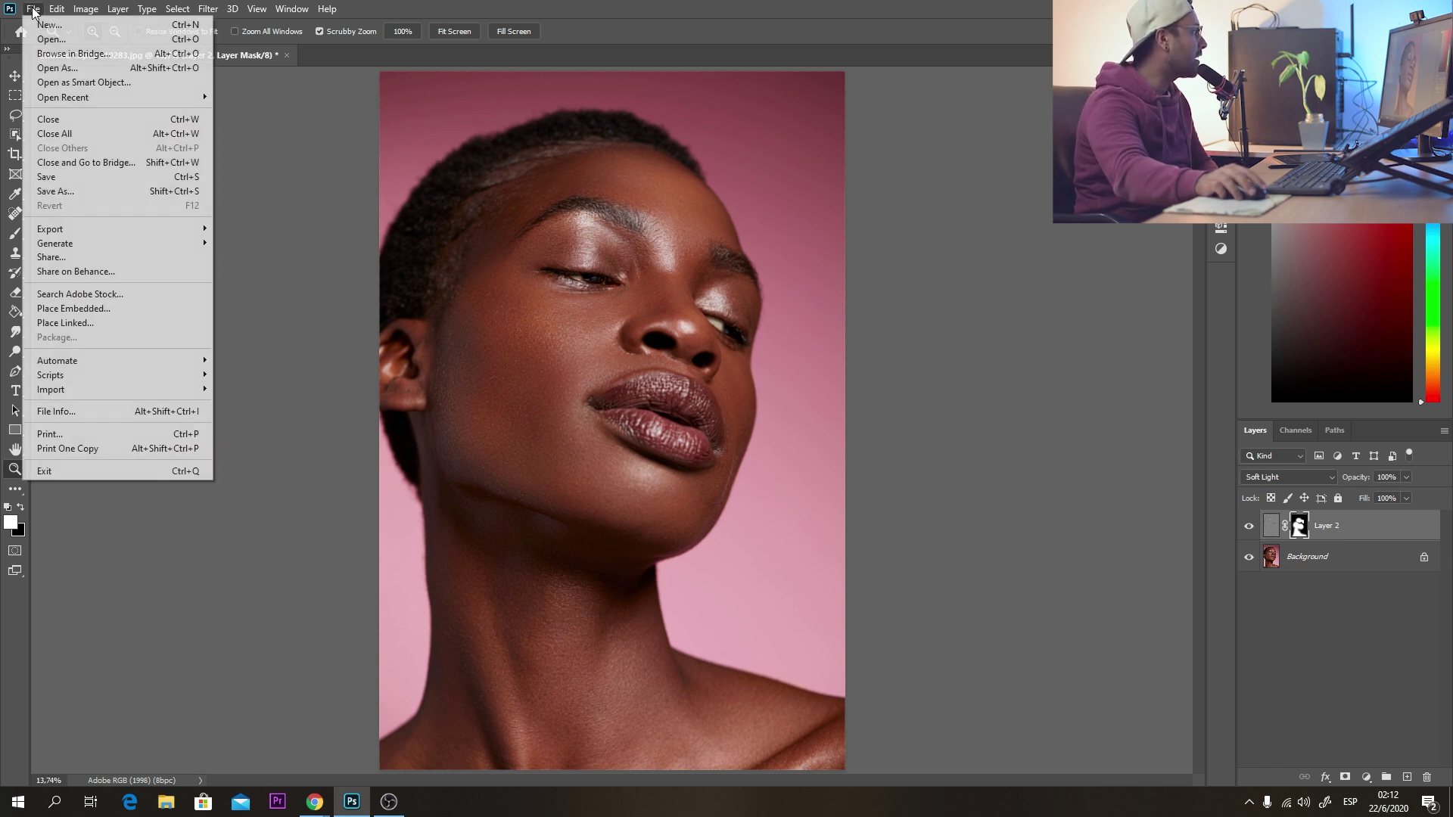
pyautogui.click(65, 191)
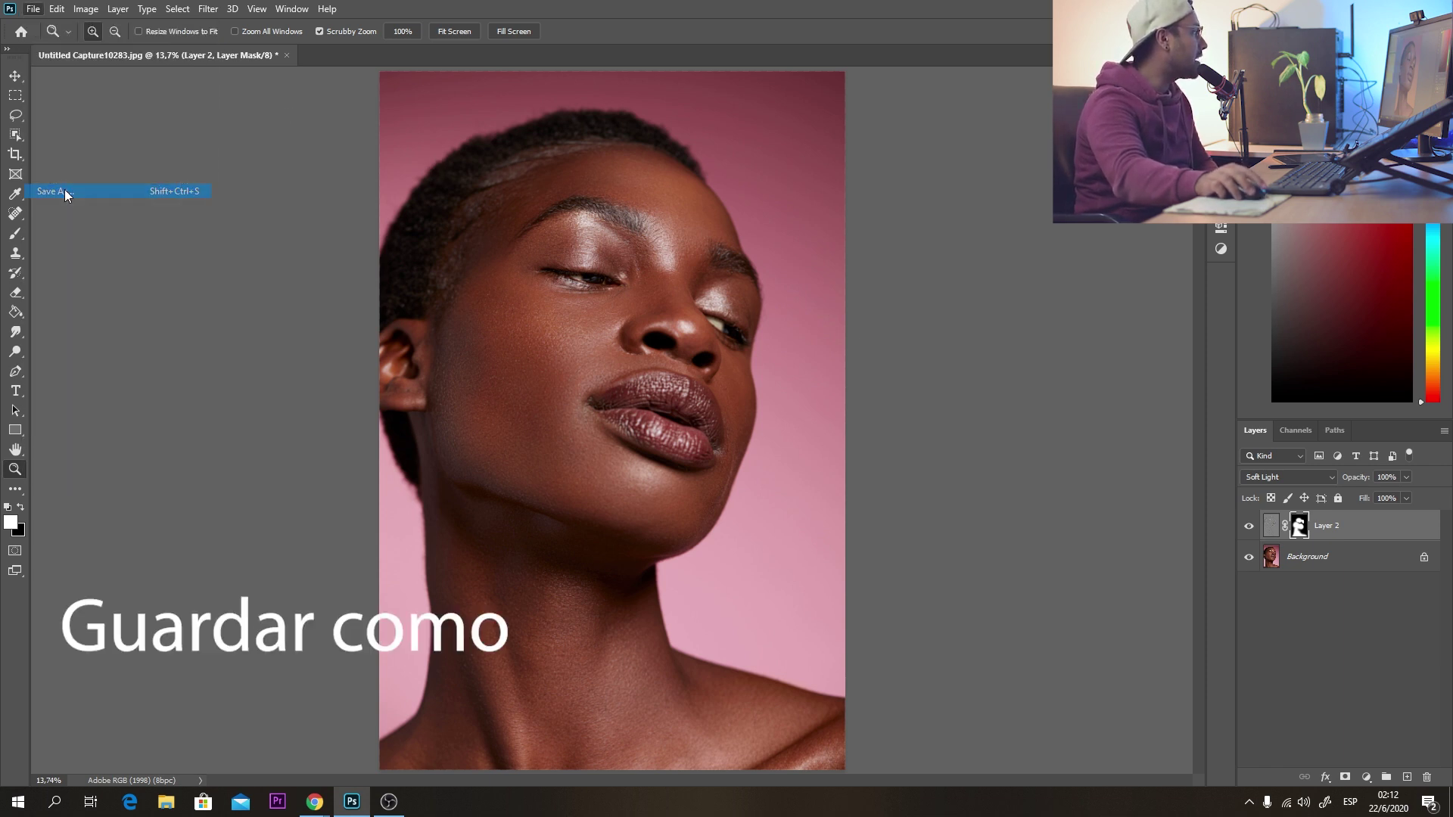
pyautogui.click(193, 484)
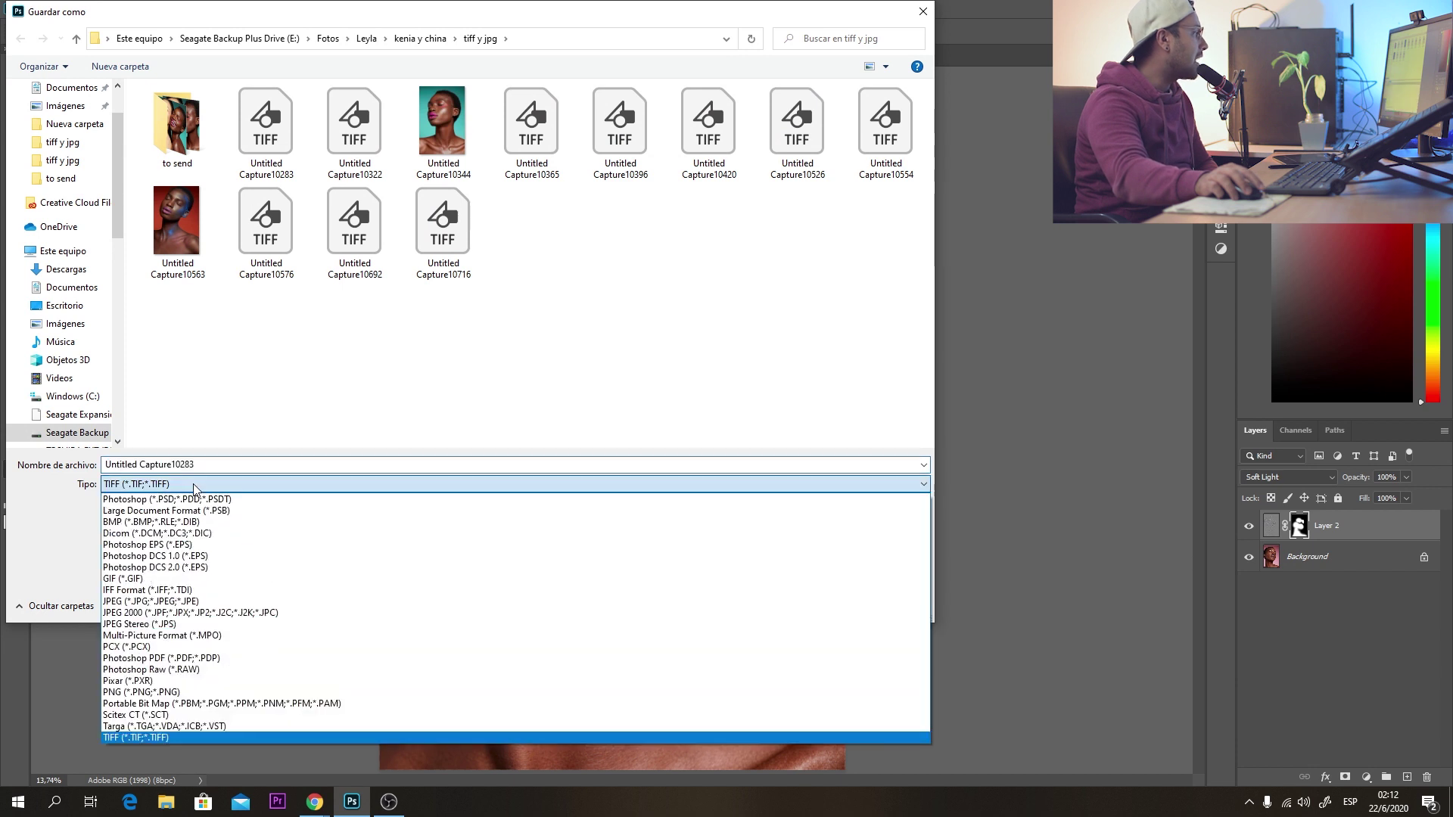
pyautogui.click(173, 600)
pyautogui.click(808, 603)
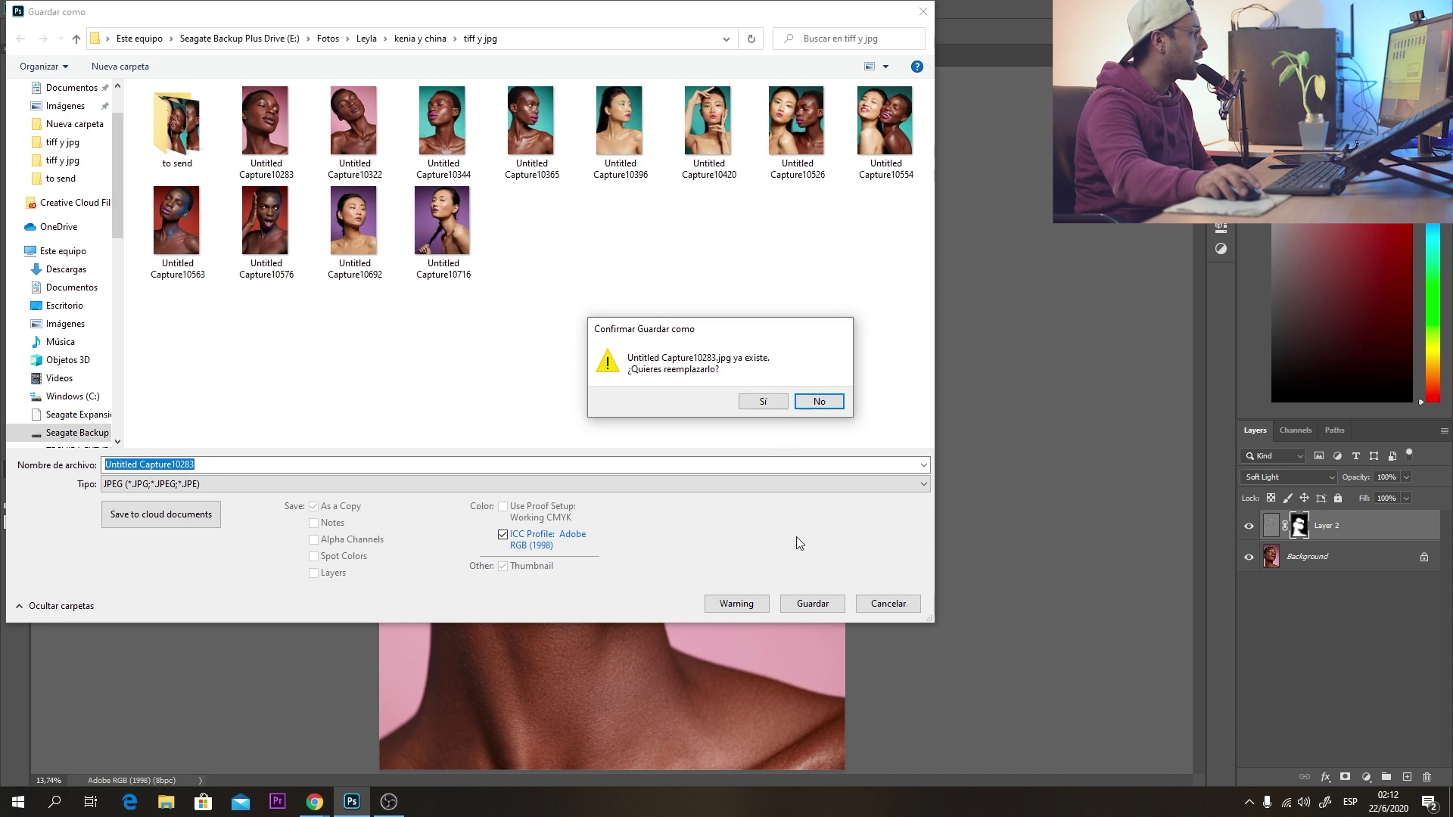
pyautogui.click(763, 402)
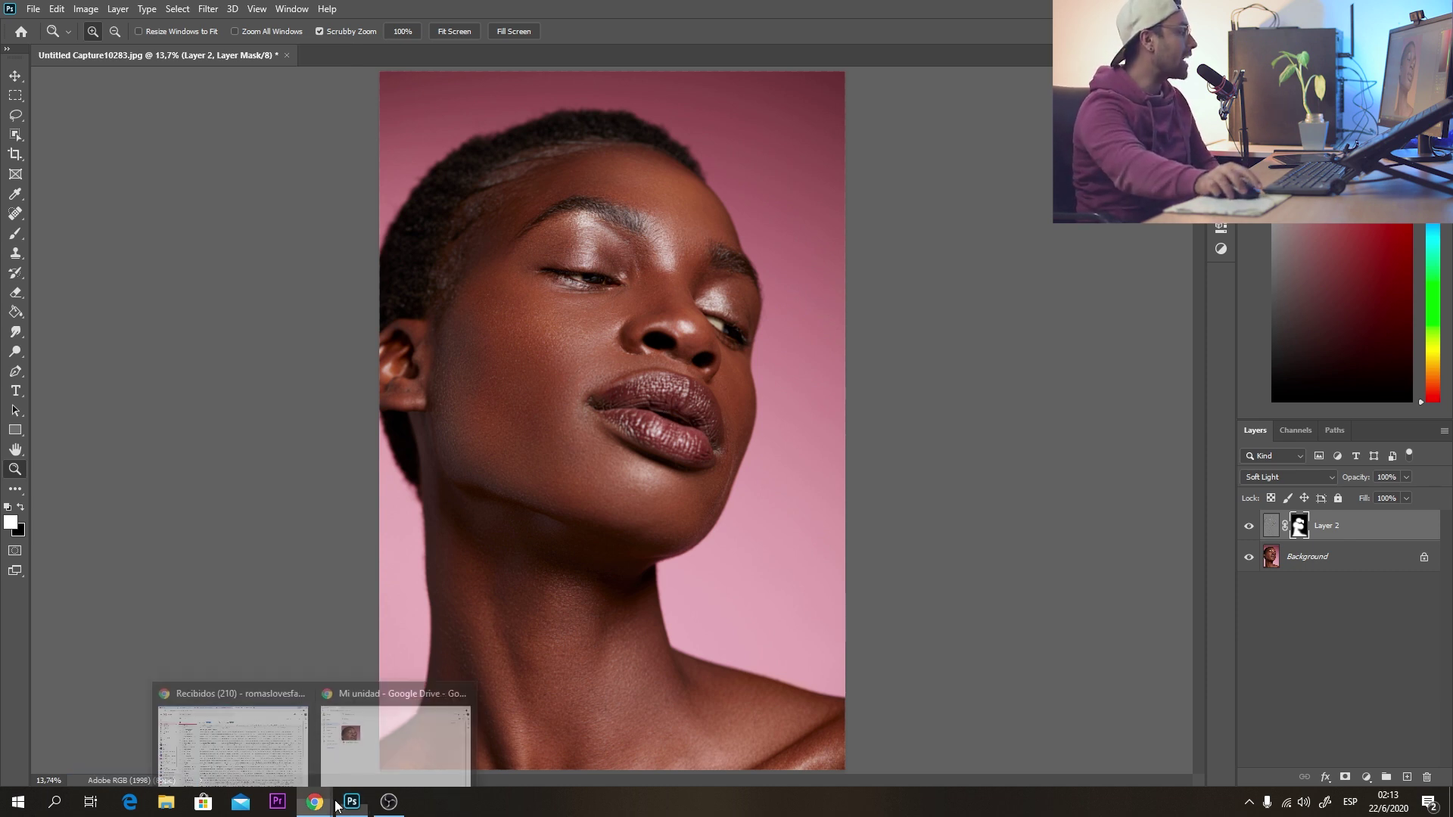
pyautogui.moveTo(315, 801)
pyautogui.click(382, 765)
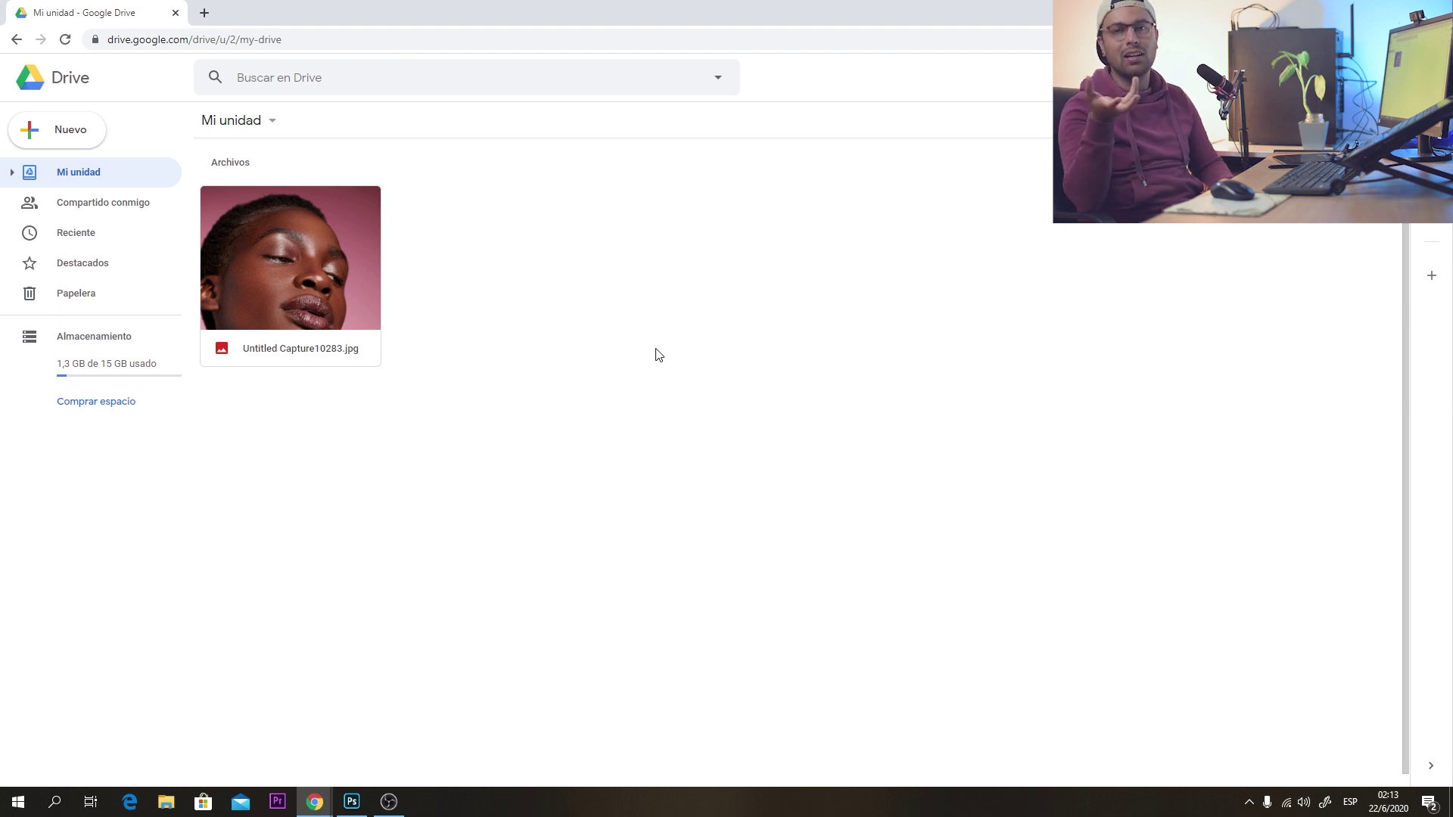
pyautogui.hotkey('alt', 'Tab')
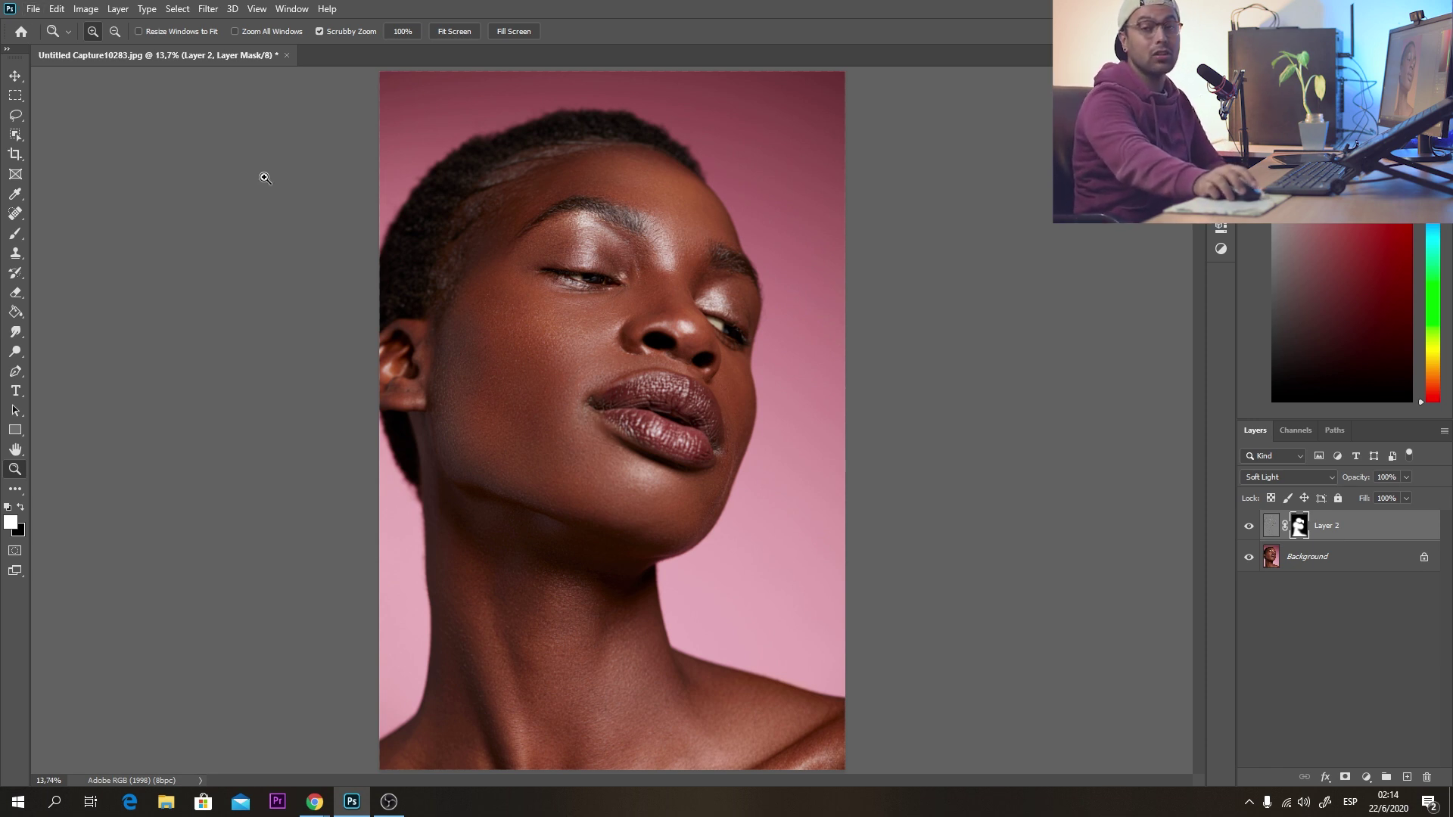
# Step: Set up Export As for a JPG with width 2000 px and Bicubic resampling
pyautogui.click(32, 9)
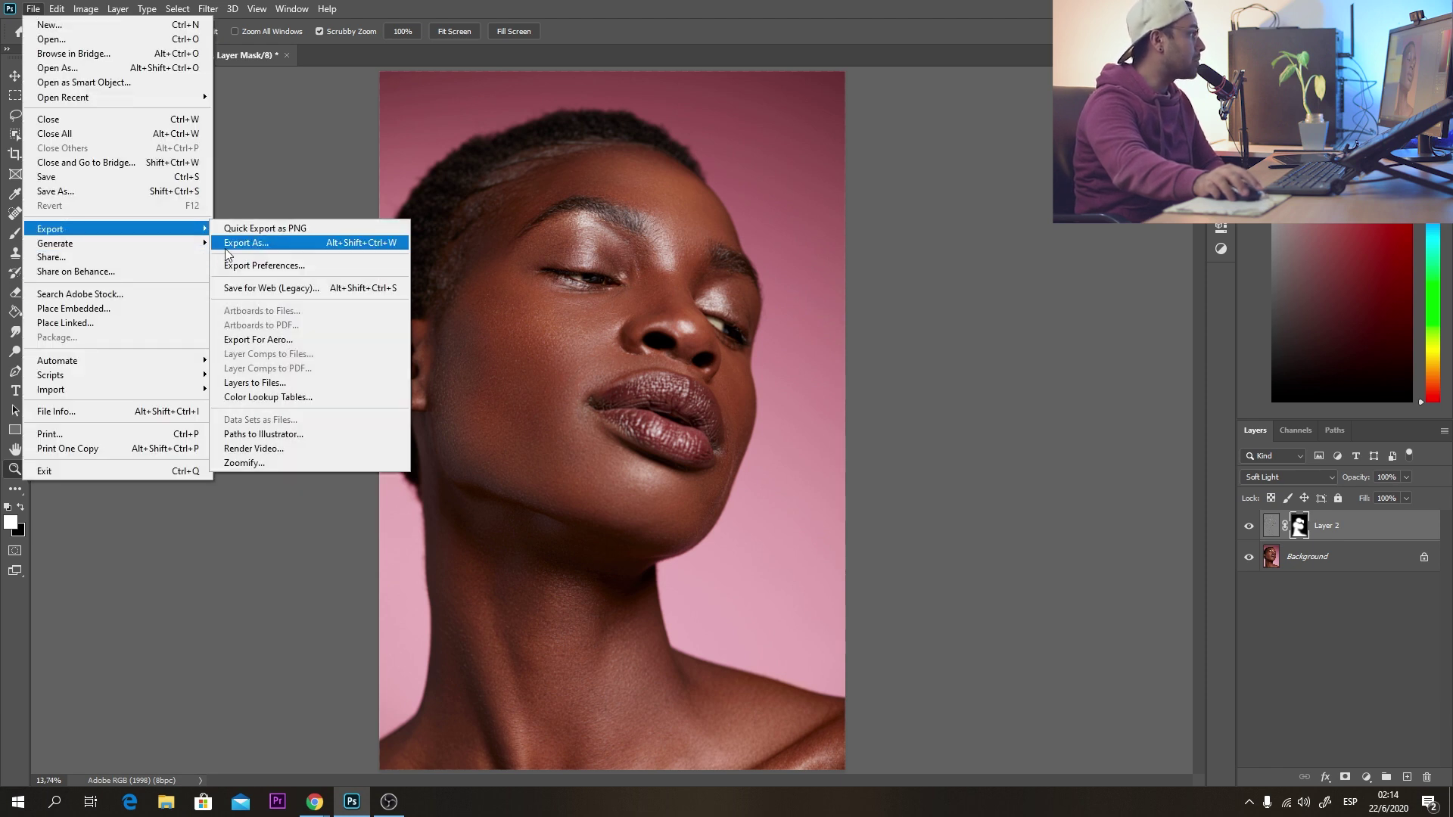
pyautogui.moveTo(113, 229)
pyautogui.click(253, 240)
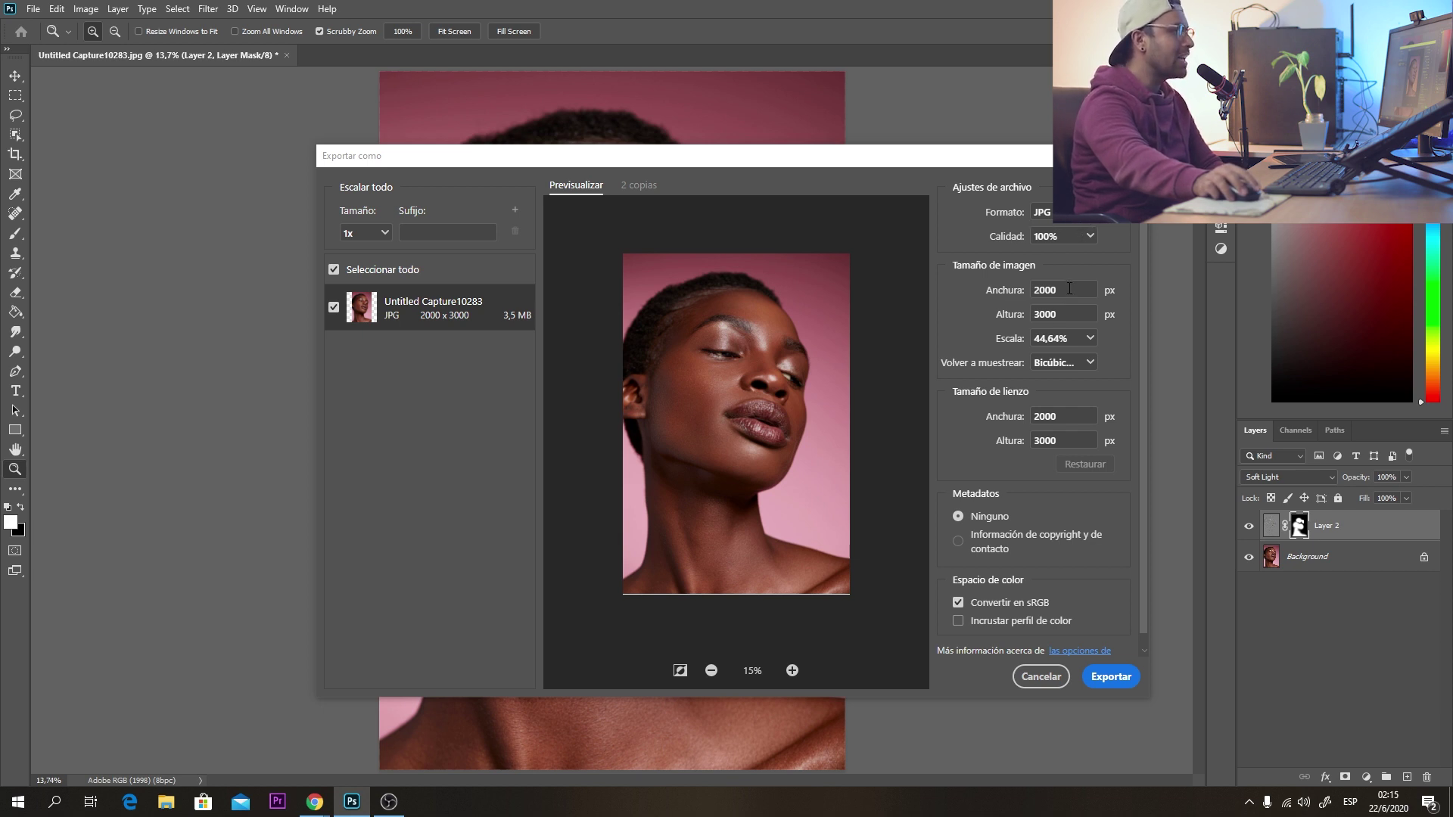
pyautogui.click(1011, 295)
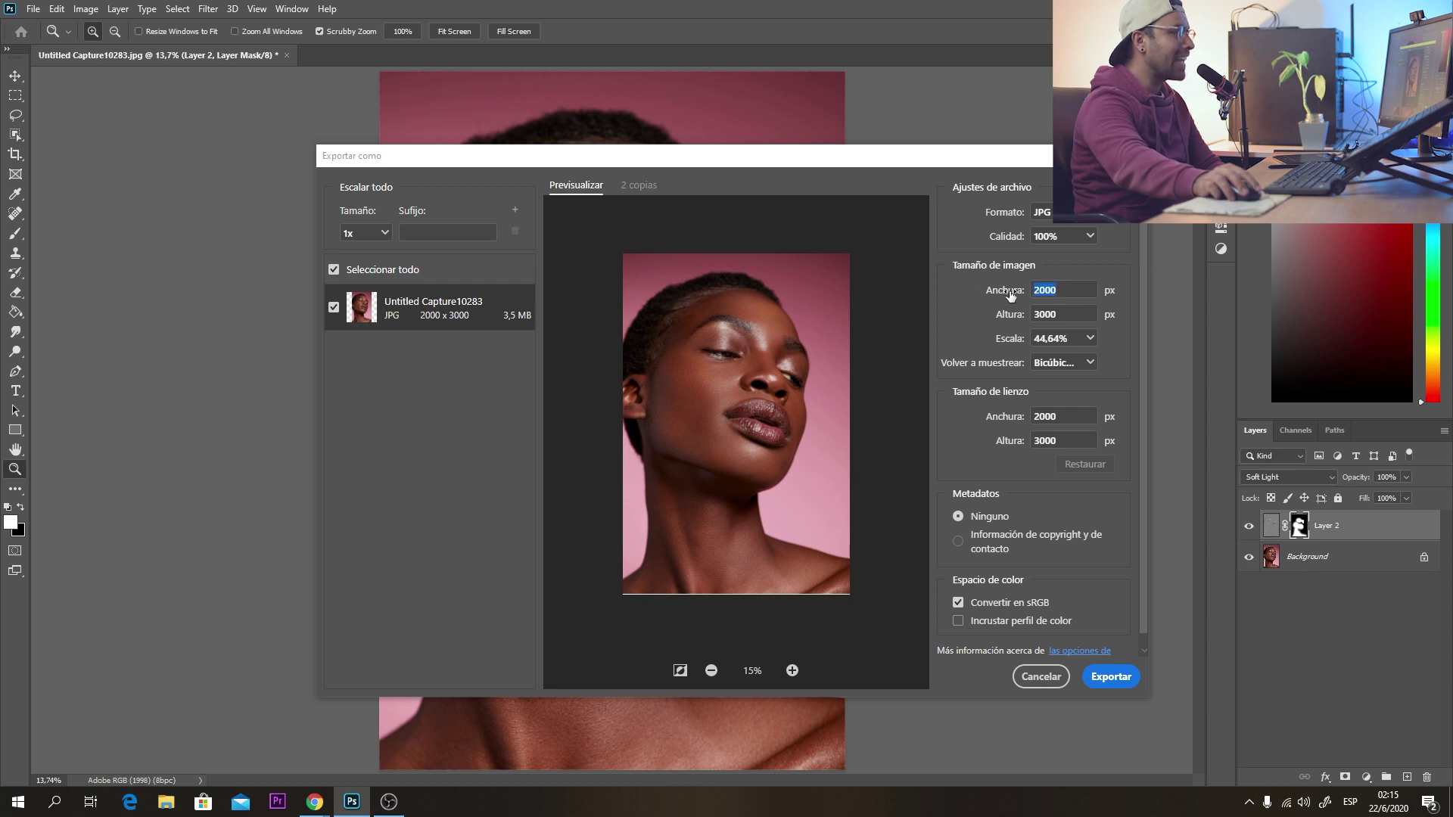
pyautogui.write('2000')
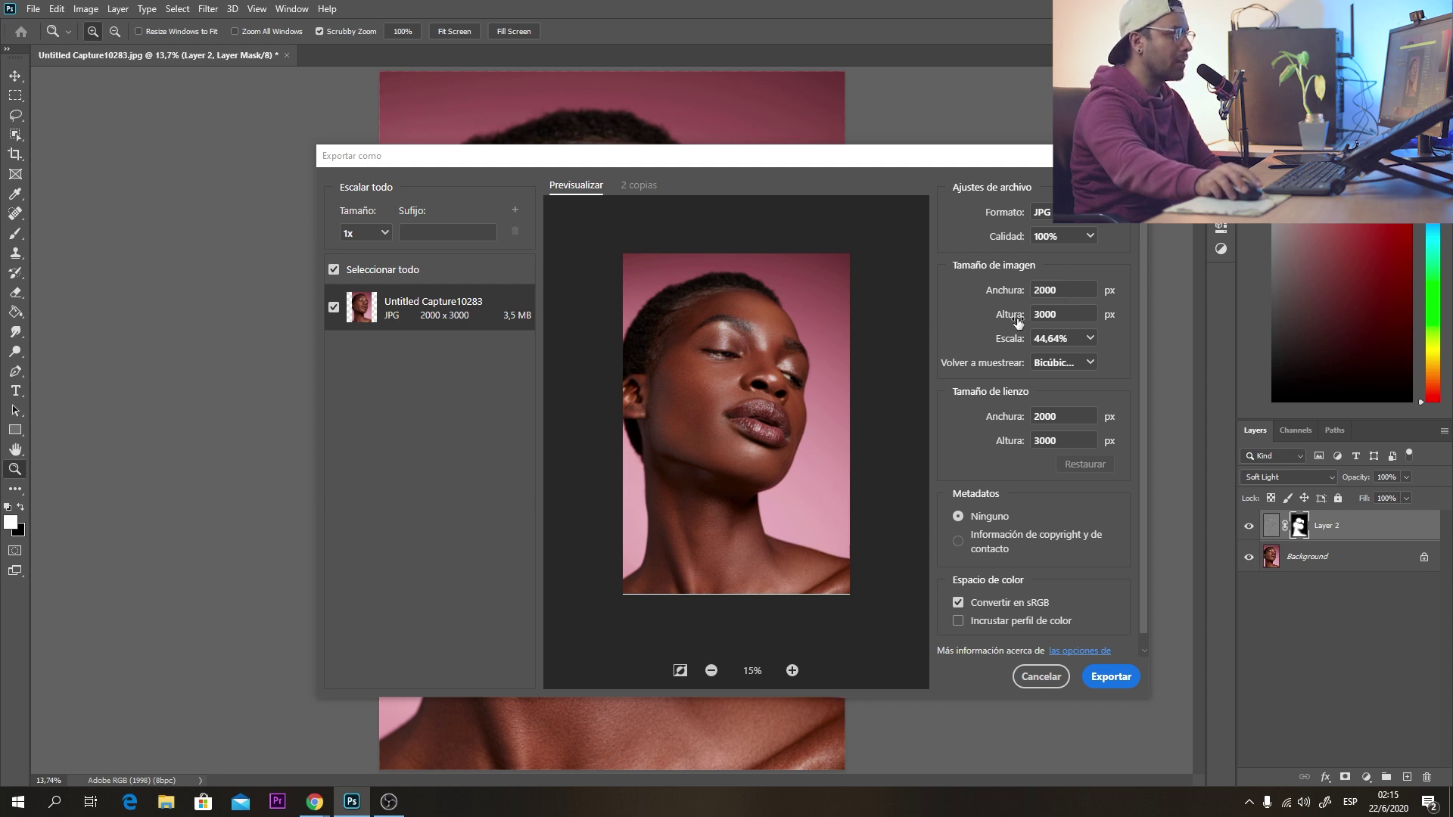
pyautogui.click(1073, 375)
pyautogui.click(1078, 405)
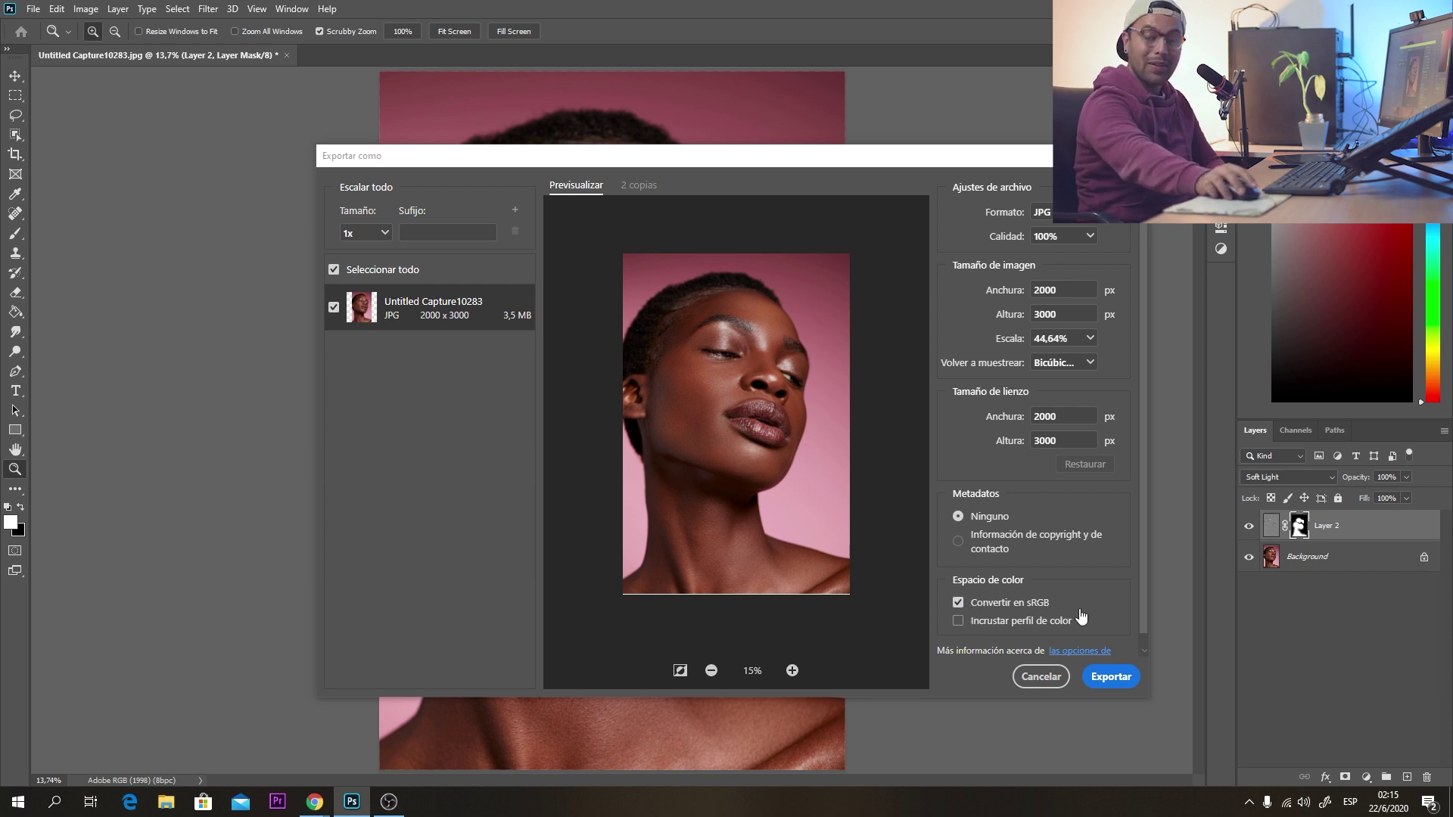
# Step: Export the JPG to the Desktop, replacing the existing Untitled Capture10283 file
pyautogui.click(1110, 679)
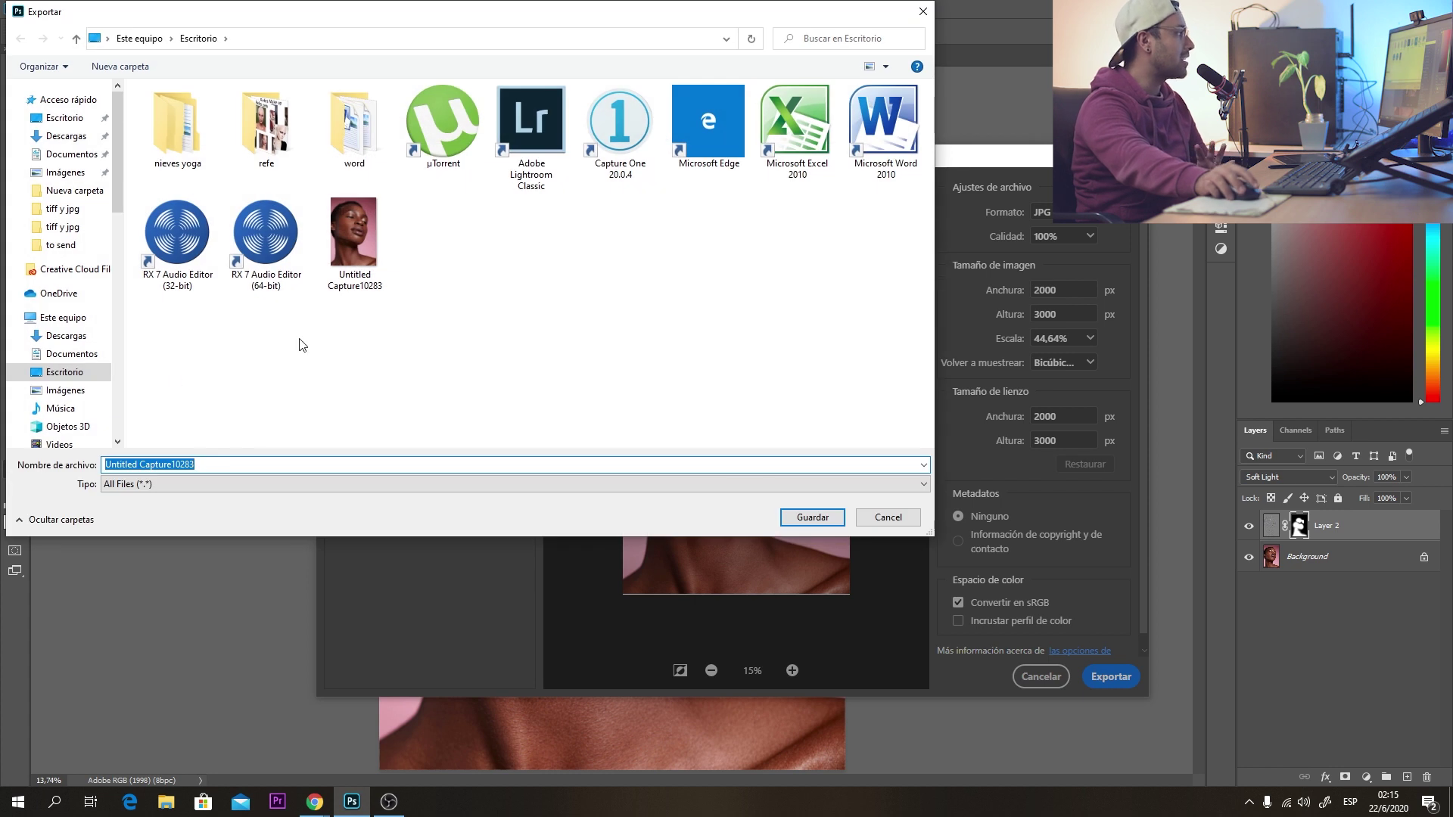
pyautogui.click(813, 518)
pyautogui.click(762, 402)
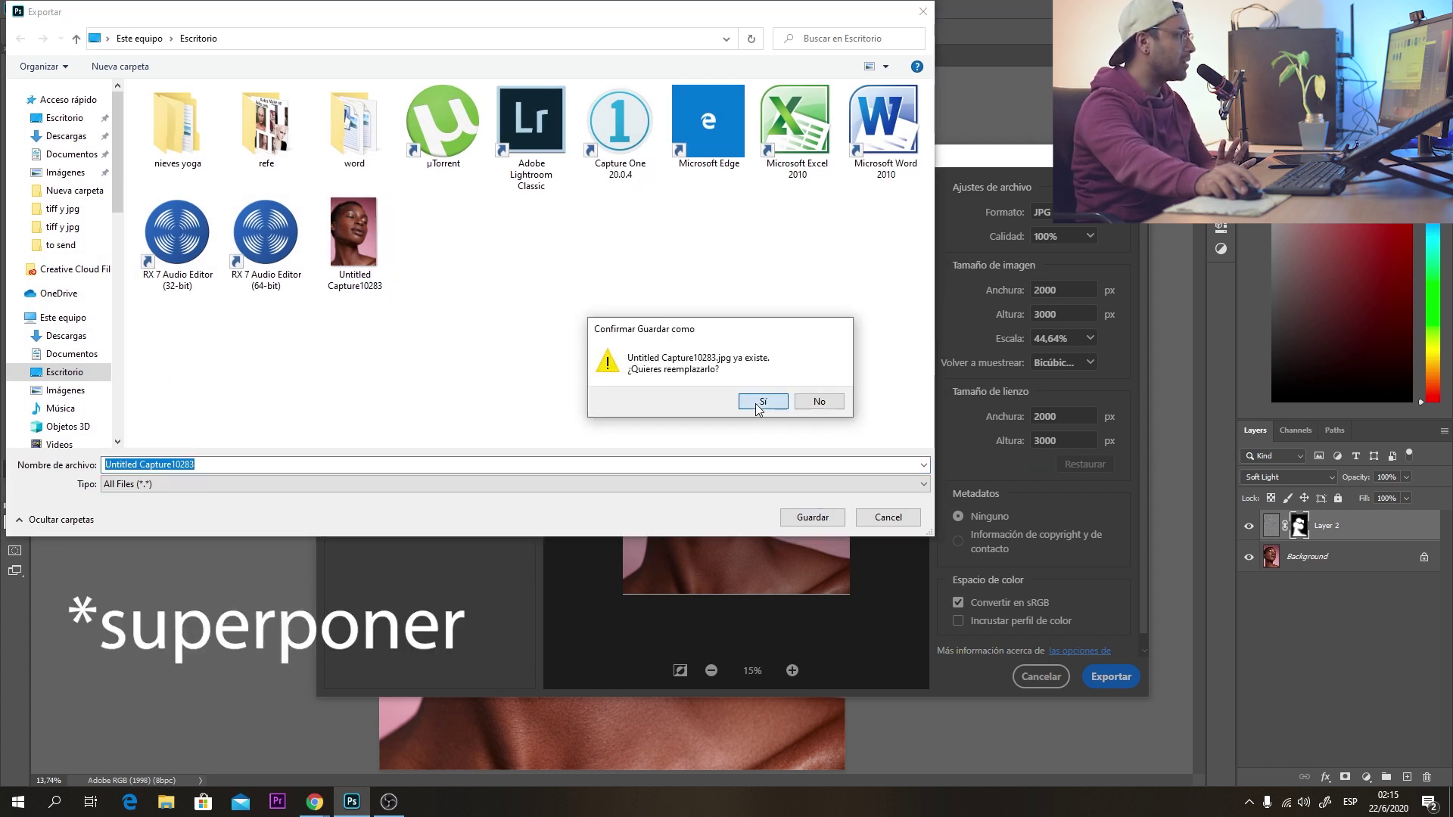